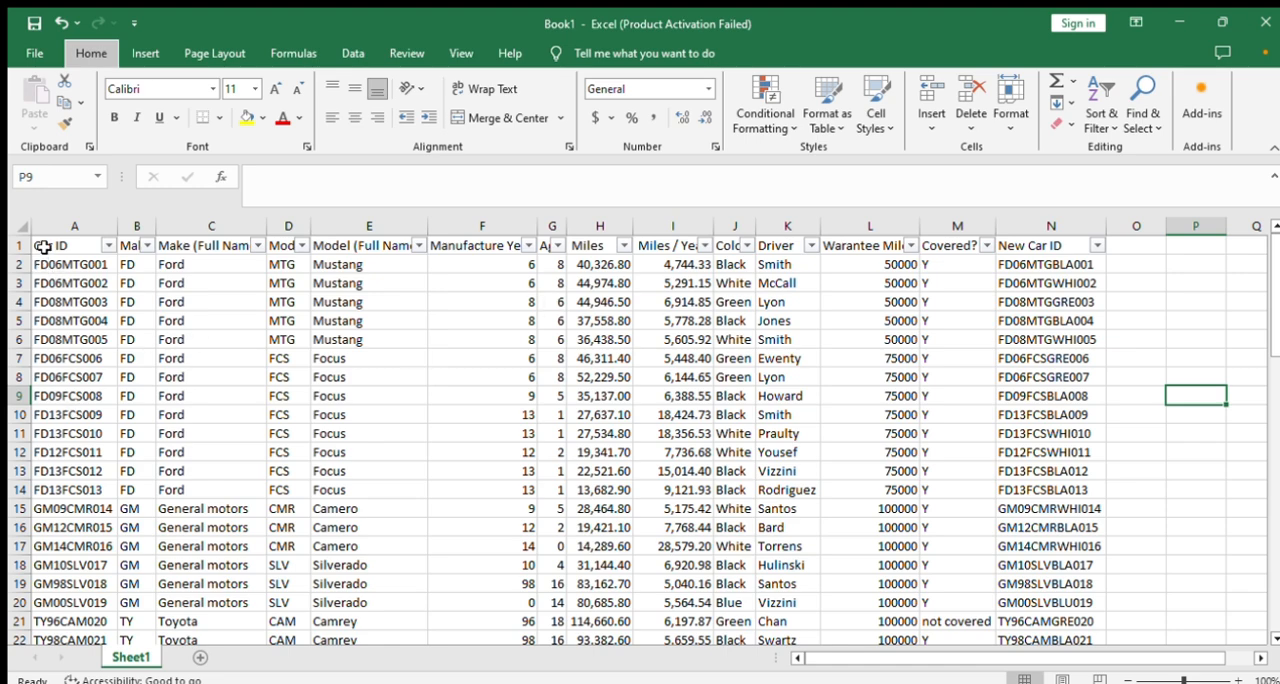
- Select the car data A1:N53 on Sheet1 and insert the recommended PivotTable showing Sum of Miles by Color on a new sheet
{"action": "left_click_drag", "start_coordinate": [44, 250], "coordinate": [1057, 585]}
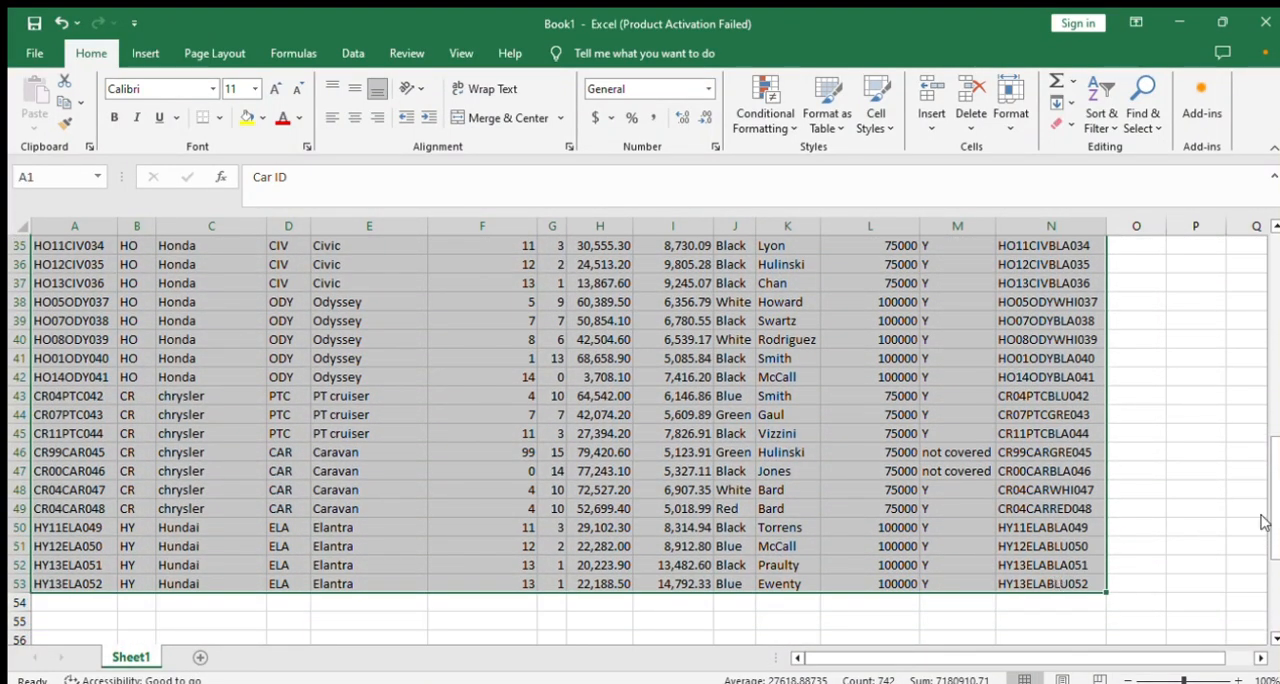
{"action": "left_click_drag", "start_coordinate": [1274, 442], "coordinate": [1274, 275]}
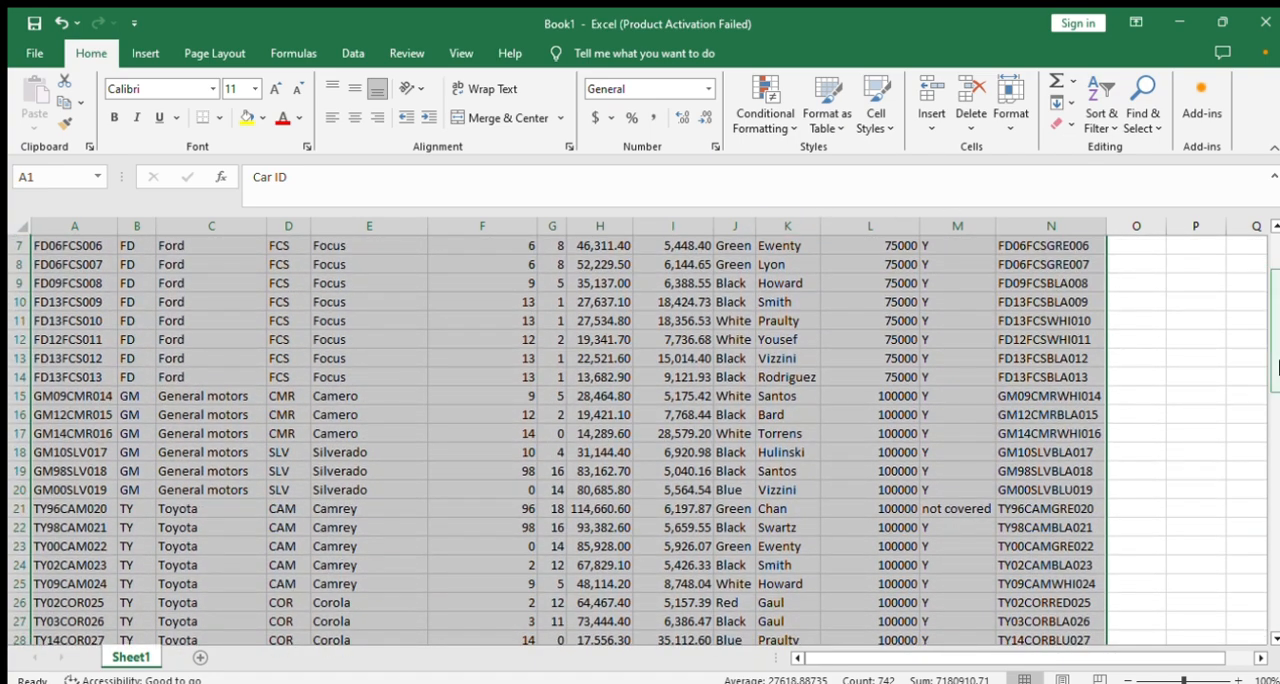
{"action": "scroll", "coordinate": [1274, 280], "scroll_direction": "up", "scroll_amount": 2}
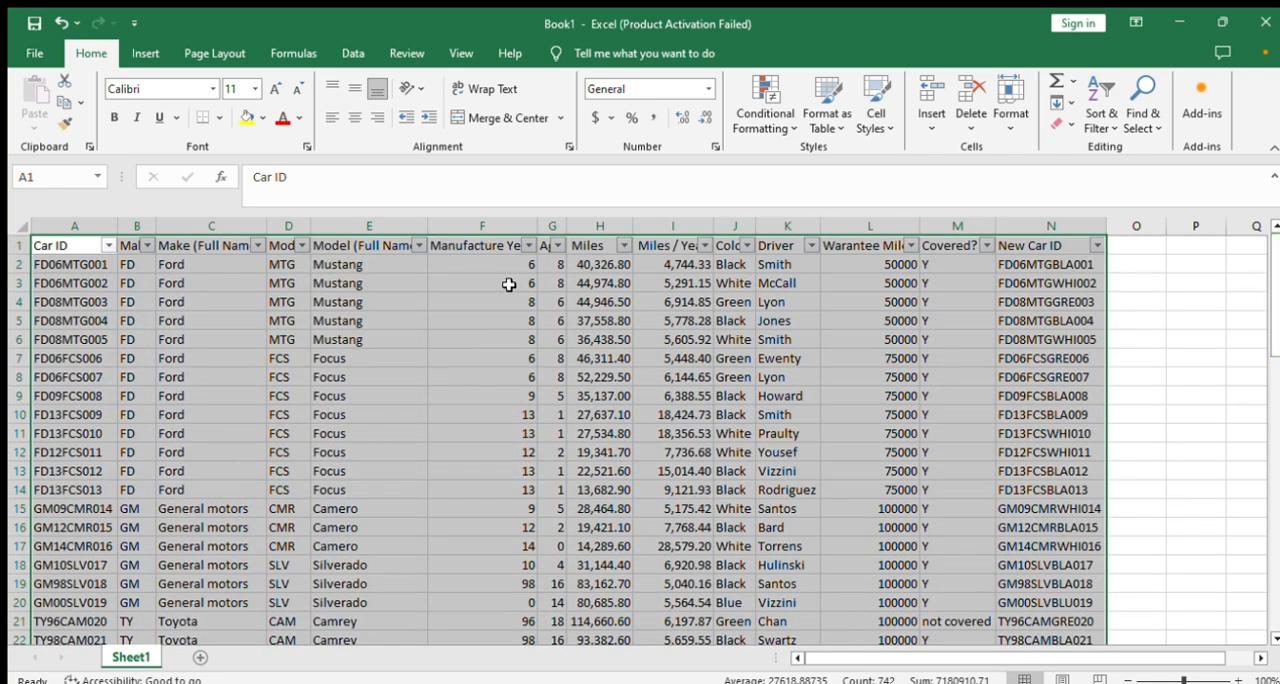
{"action": "left_click", "coordinate": [140, 58]}
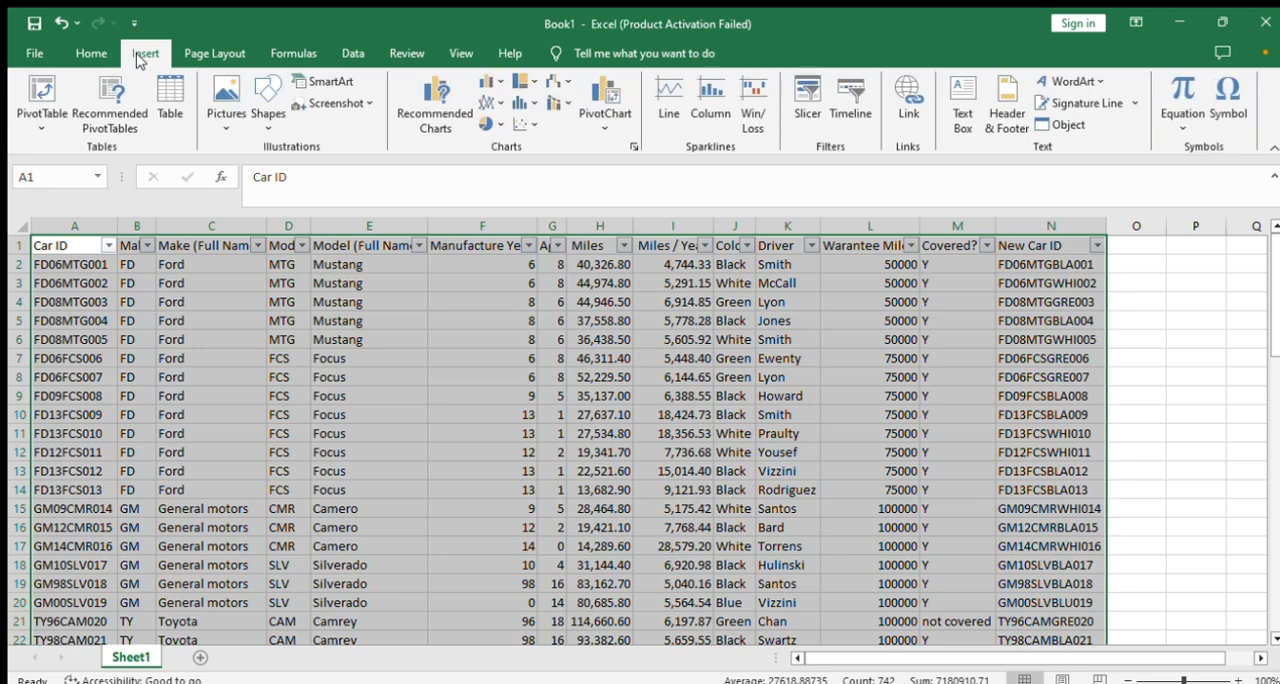
{"action": "left_click", "coordinate": [123, 115]}
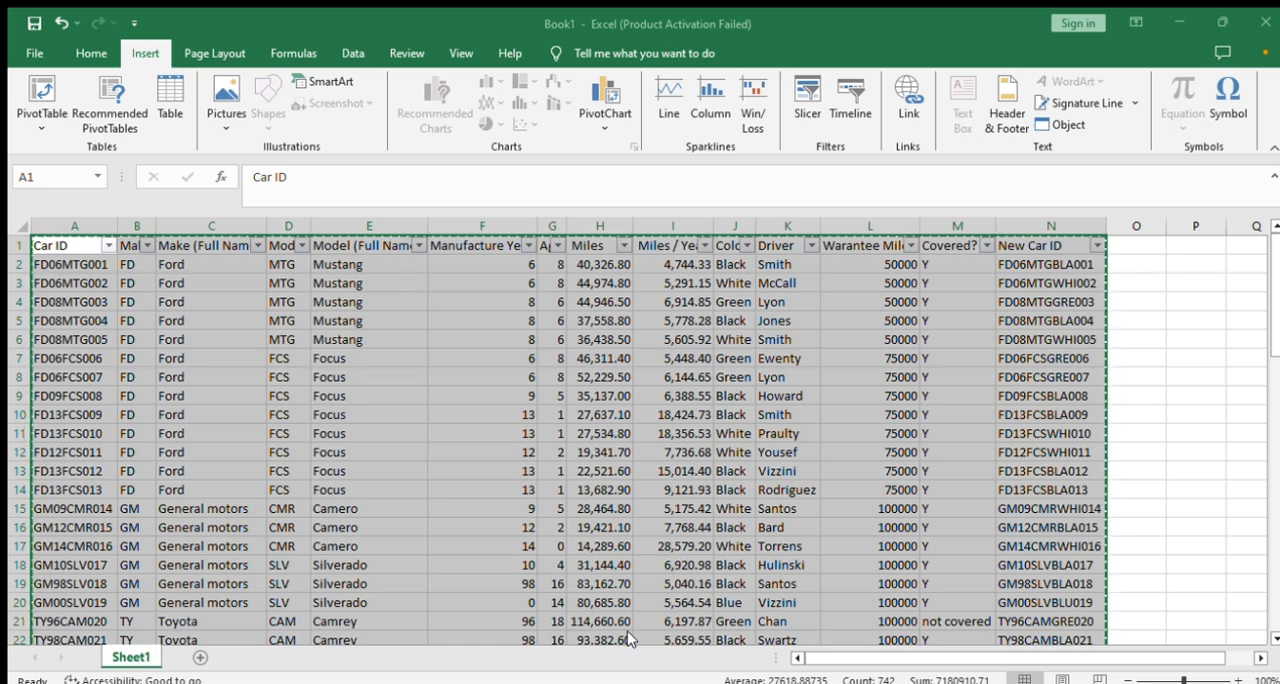
{"action": "left_click", "coordinate": [605, 664]}
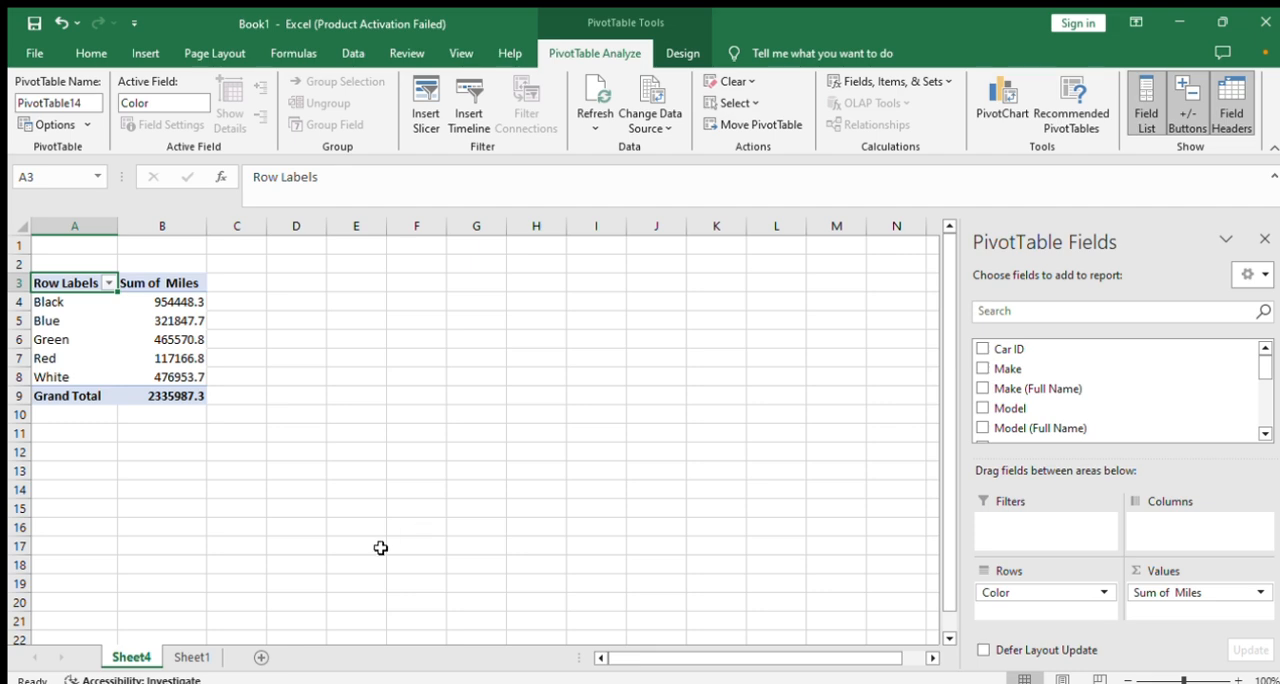
- Compare the source data on Sheet1 with the PivotTable on Sheet4 and review which fields the PivotTable uses
{"action": "left_click", "coordinate": [200, 656]}
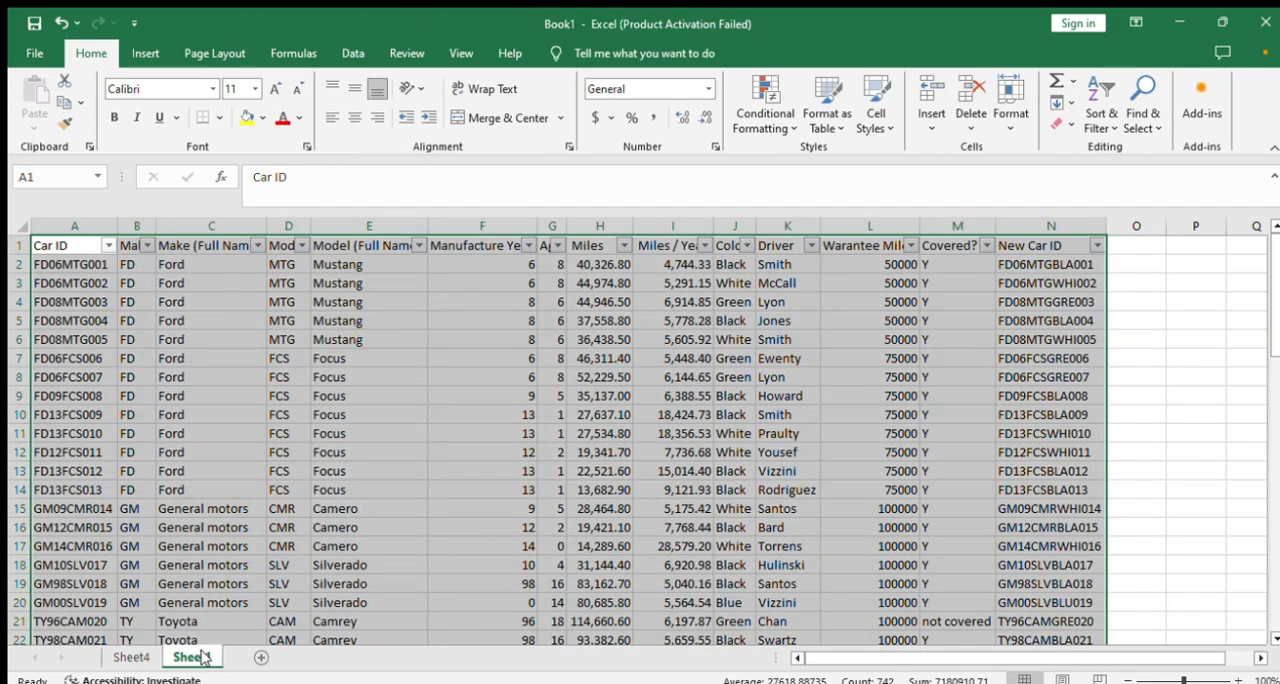
{"action": "left_click", "coordinate": [139, 657]}
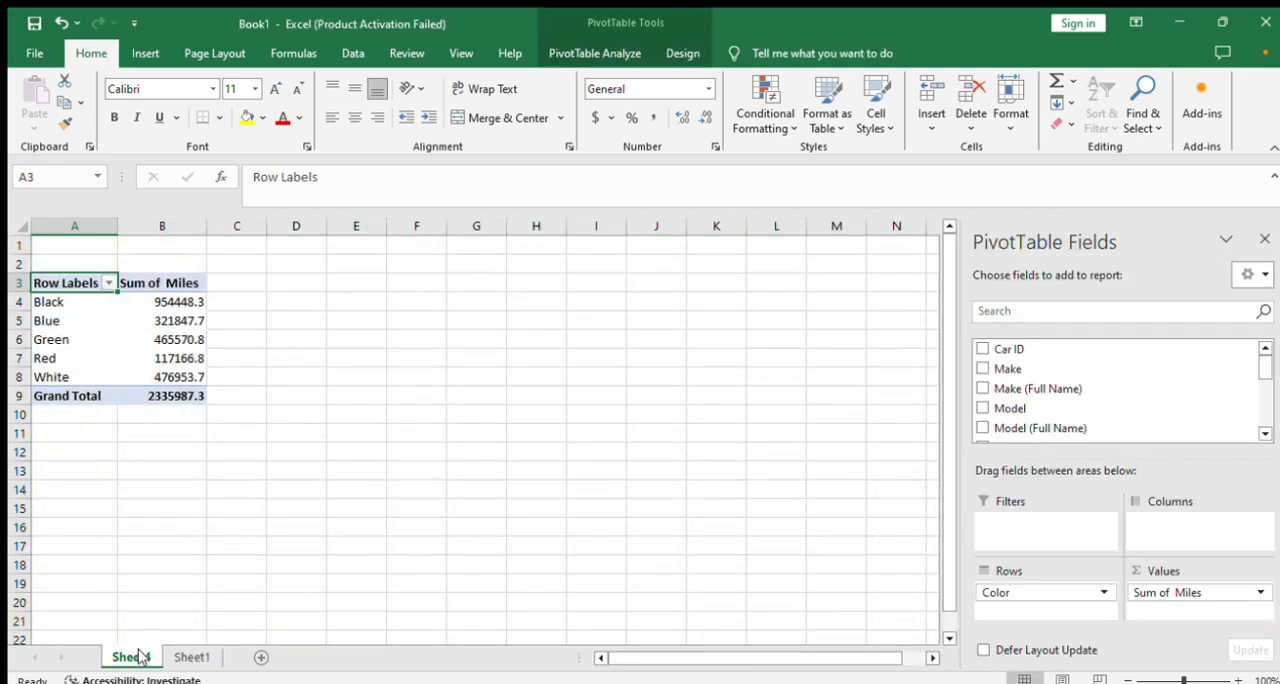
{"action": "left_click", "coordinate": [186, 657]}
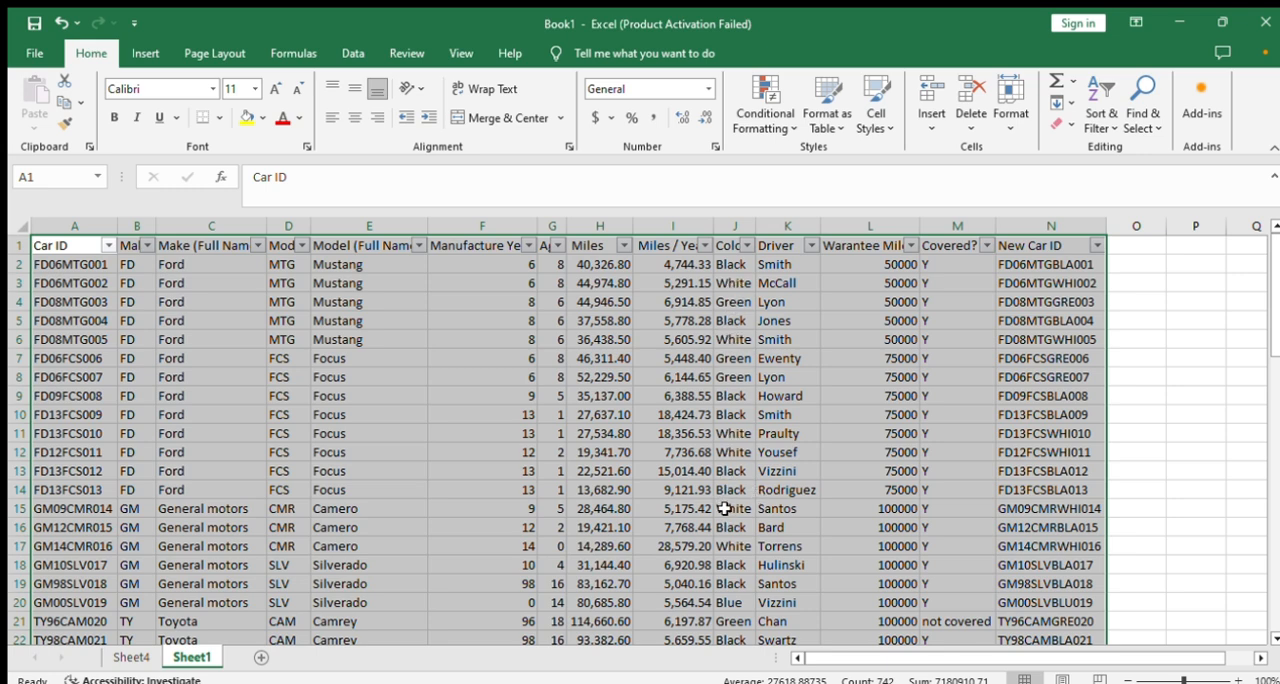
{"action": "left_click", "coordinate": [128, 659]}
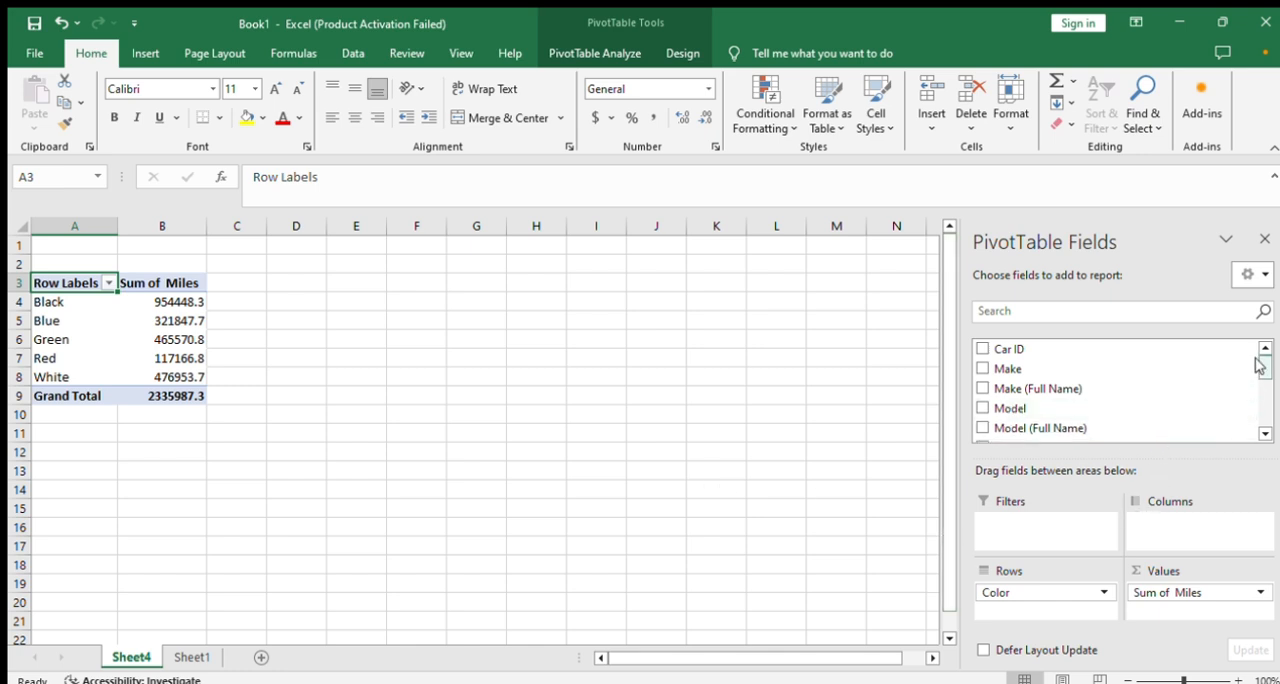
{"action": "left_click_drag", "start_coordinate": [1259, 365], "coordinate": [1259, 394]}
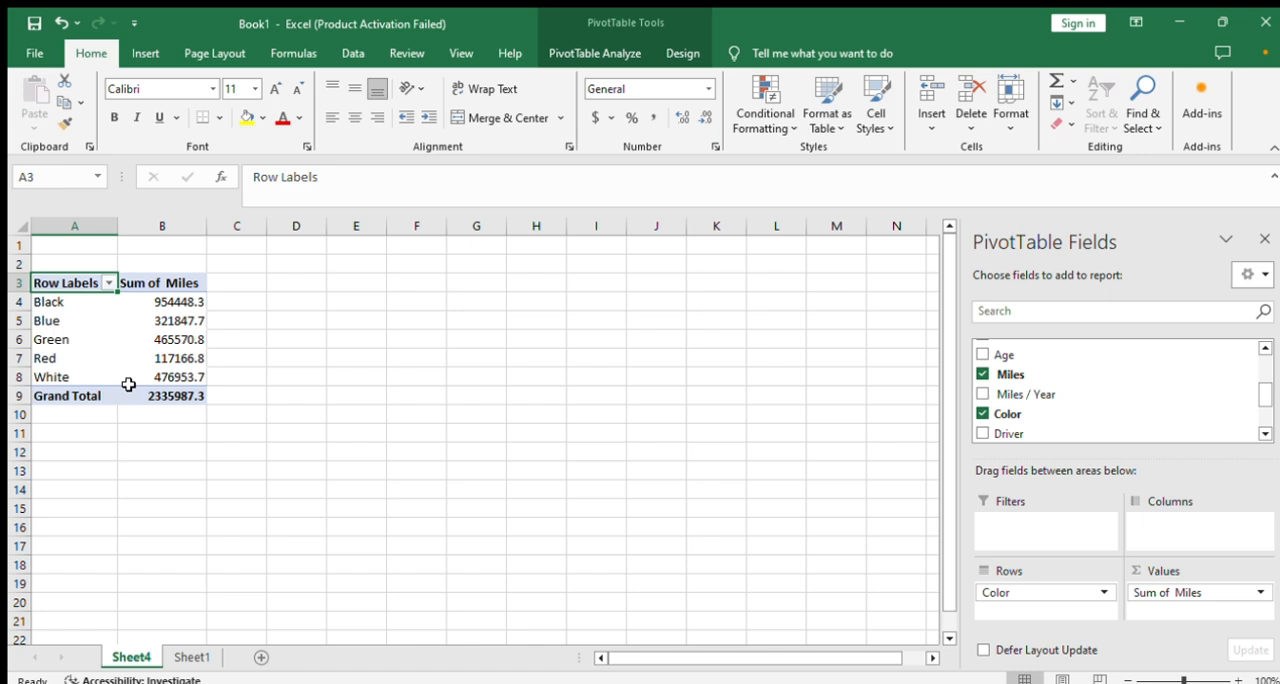
{"action": "left_click", "coordinate": [297, 281]}
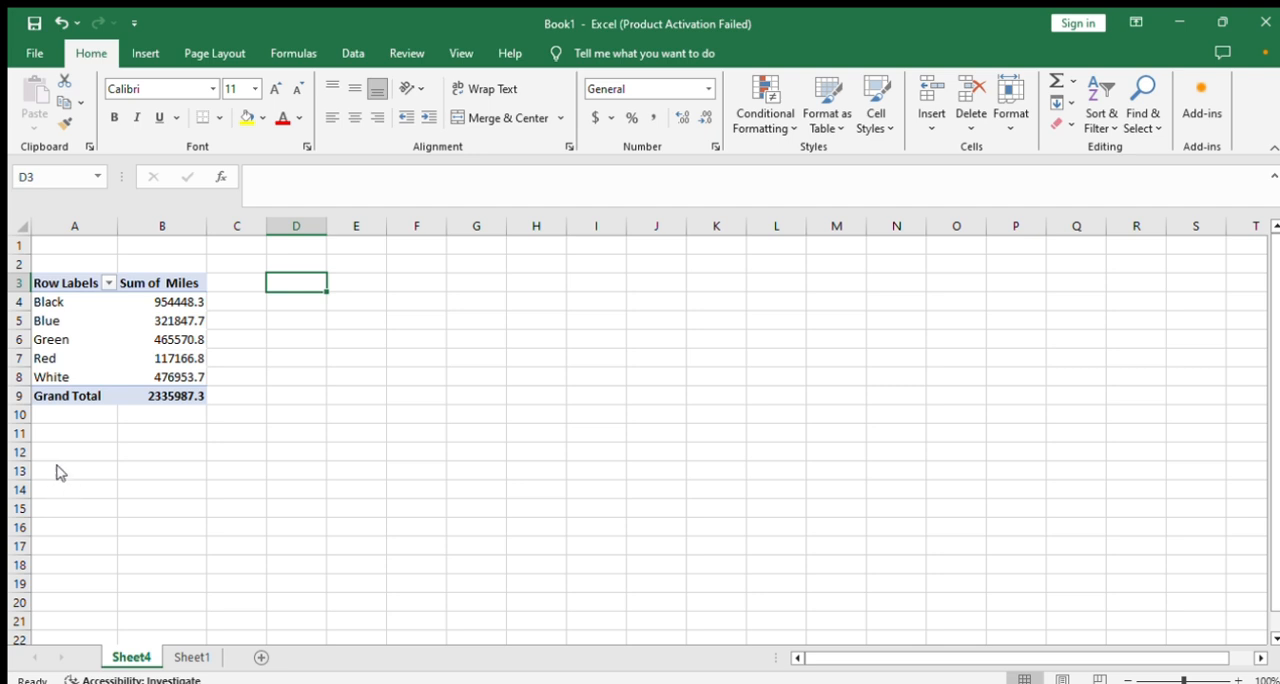
- Filter Blue out of the row labels in the Sum of Miles PivotTable and undo that filter
{"action": "left_click", "coordinate": [173, 628]}
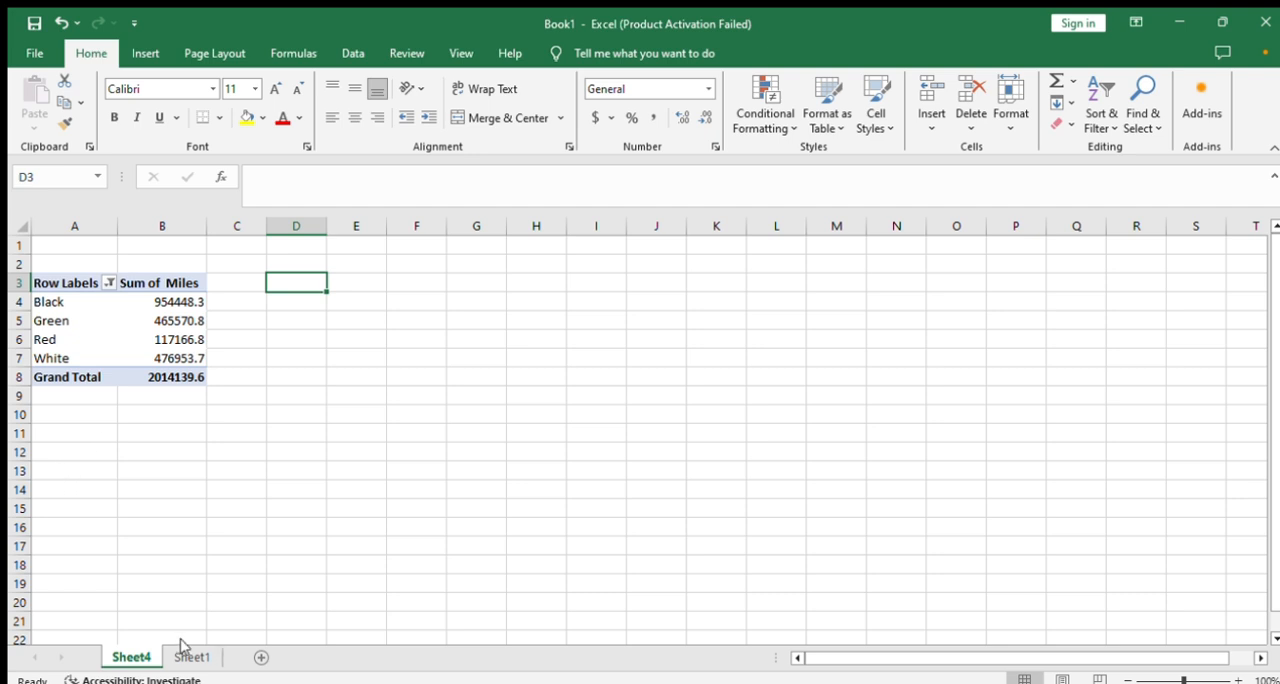
{"action": "key", "text": "ctrl+z"}
{"action": "left_click", "coordinate": [370, 401]}
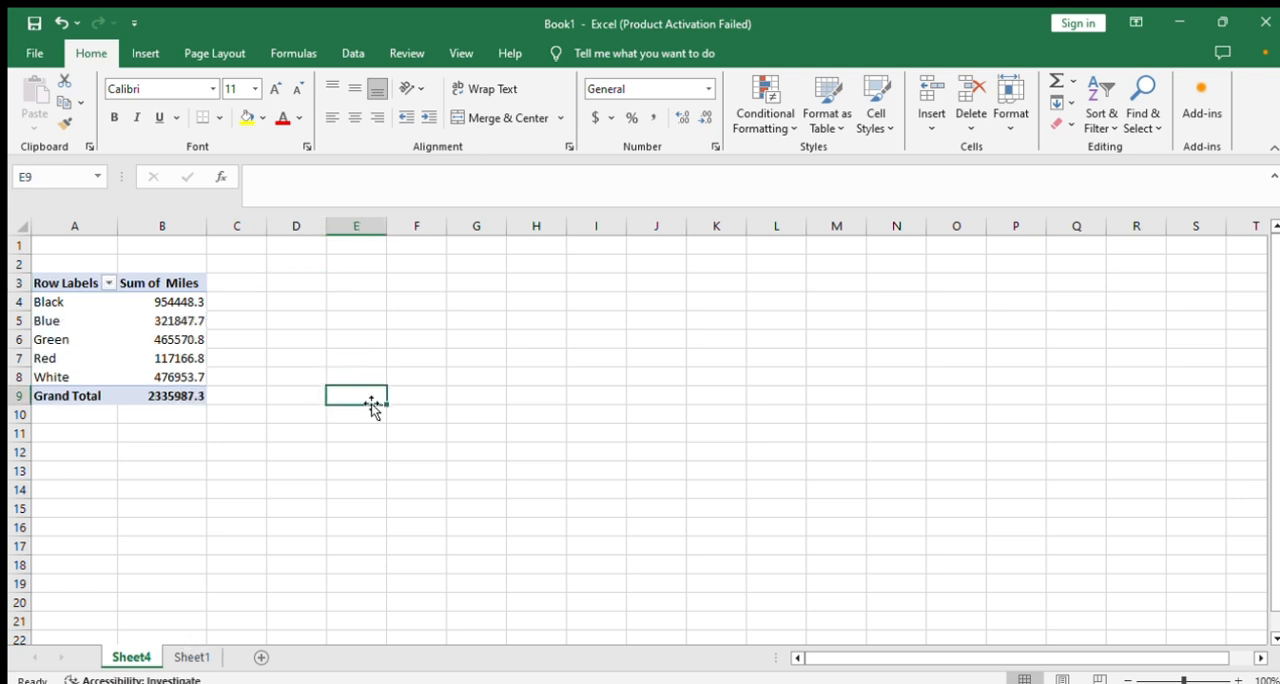
- Insert the recommended PivotTable showing Sum of Miles / Year by Color from the car data on Sheet1
{"action": "left_click", "coordinate": [192, 657]}
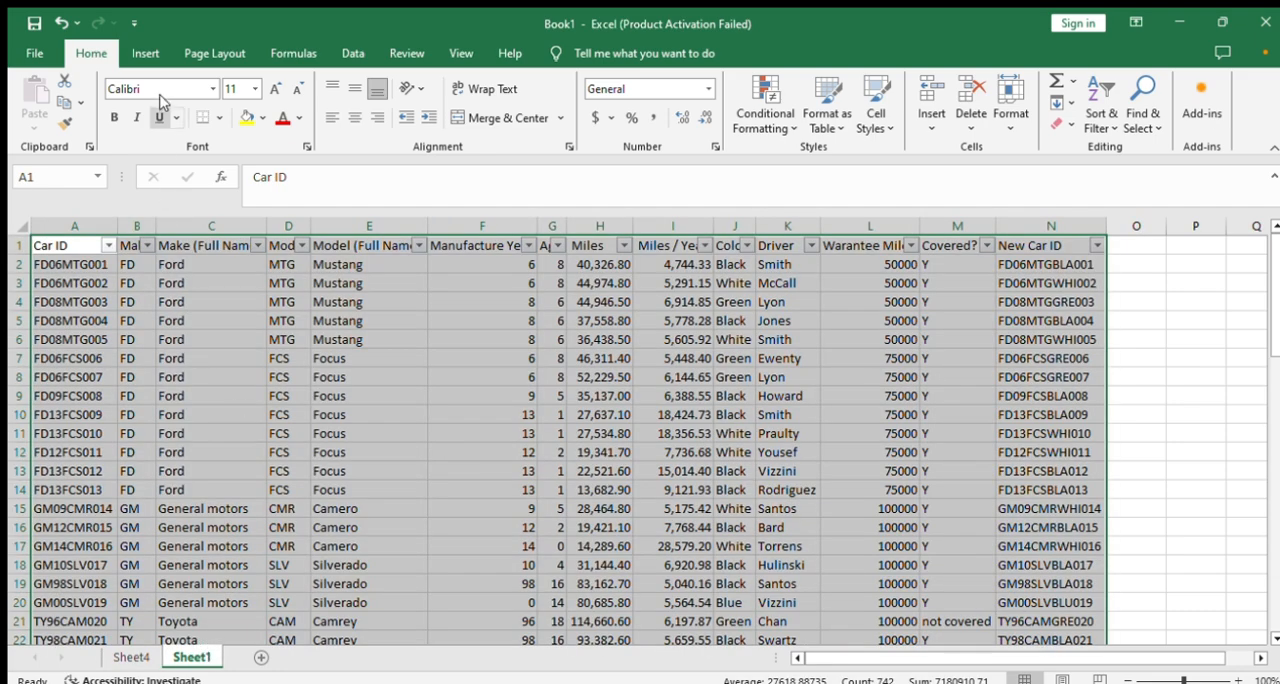
{"action": "left_click", "coordinate": [146, 54]}
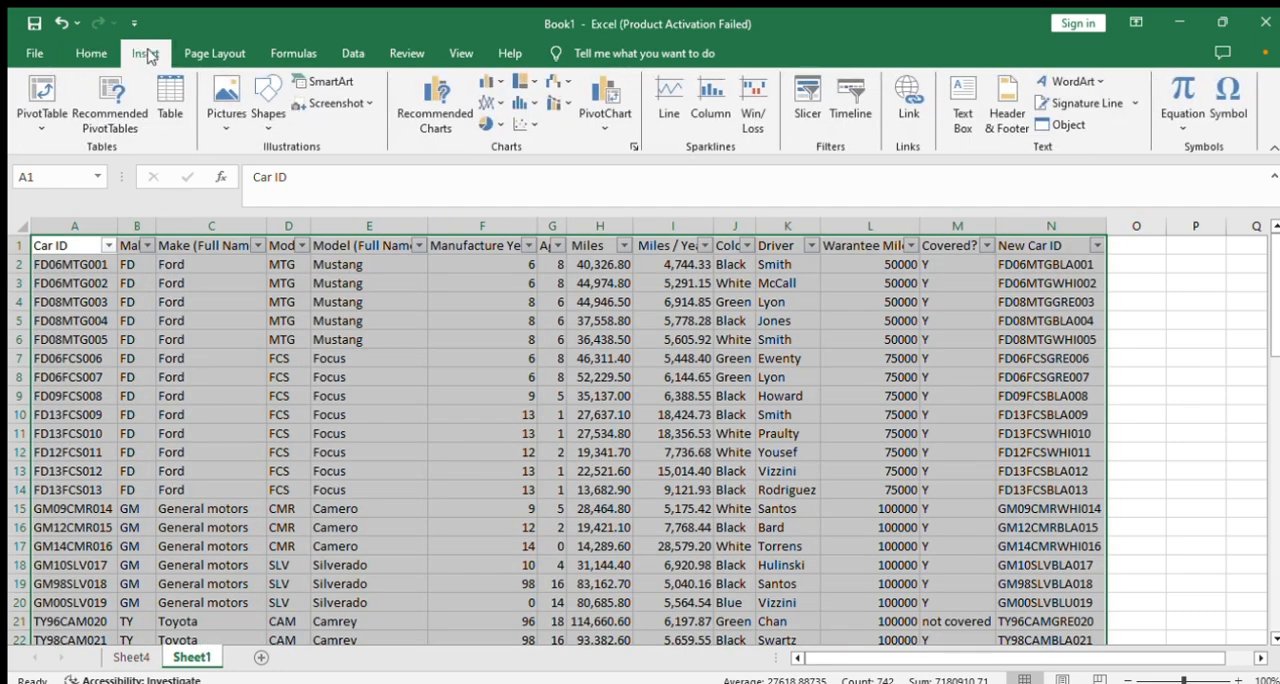
{"action": "left_click", "coordinate": [112, 118]}
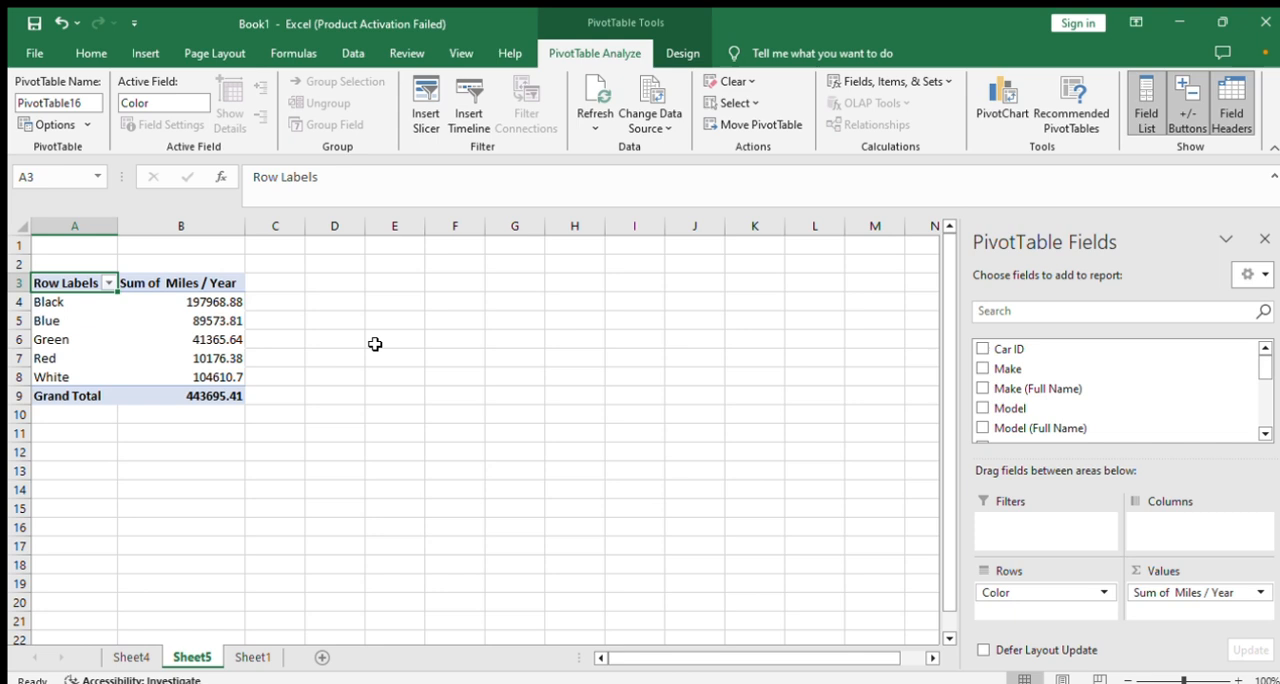
{"action": "left_click", "coordinate": [377, 347]}
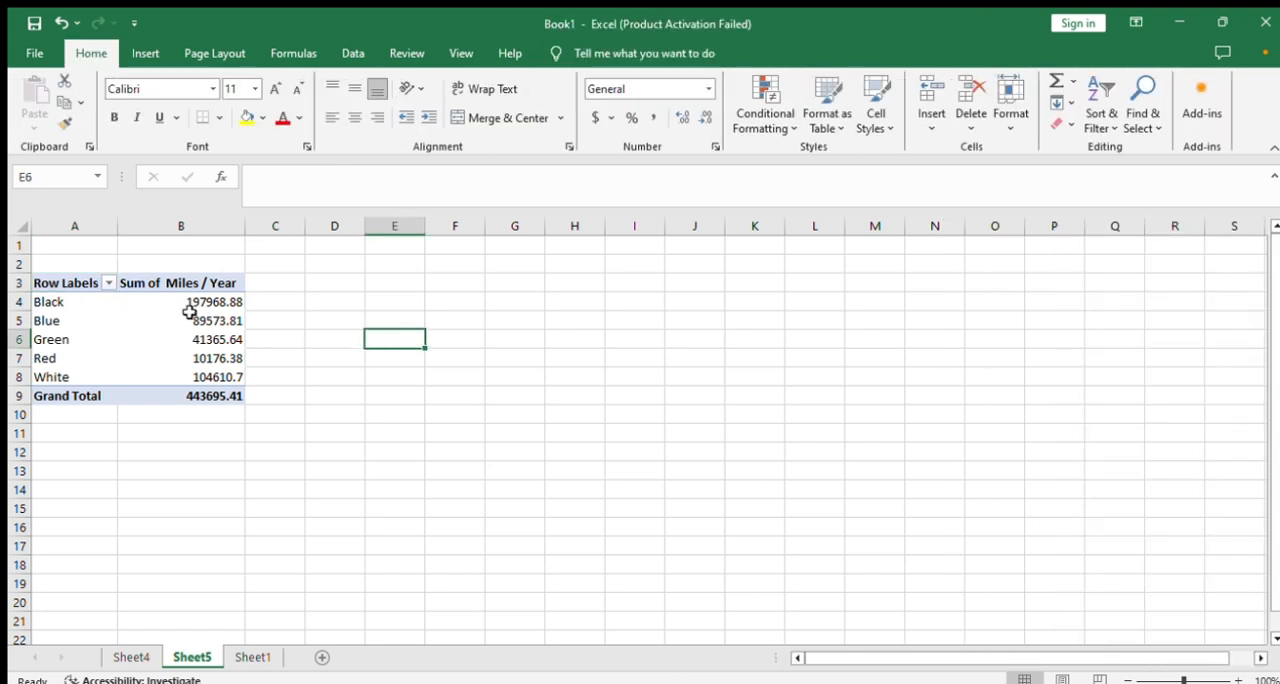
- Compare the Miles / Year PivotTable on Sheet5 with the Miles PivotTable on Sheet4
{"action": "left_click", "coordinate": [308, 338]}
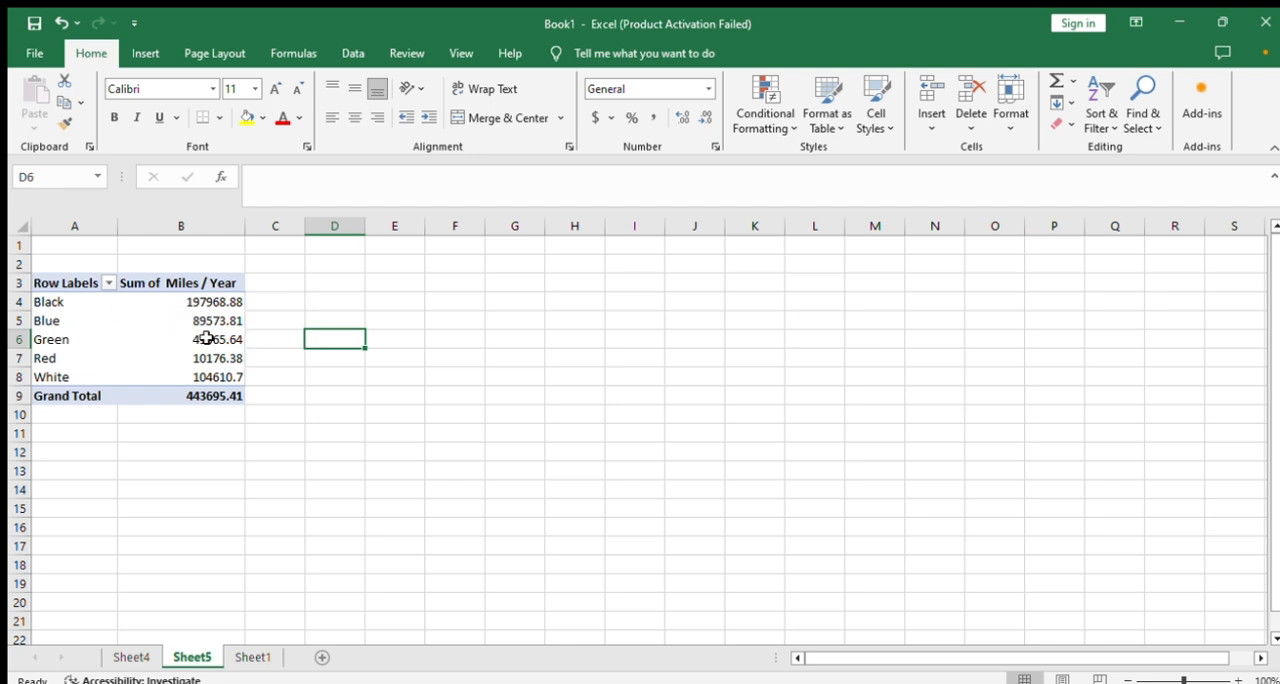
{"action": "left_click", "coordinate": [131, 658]}
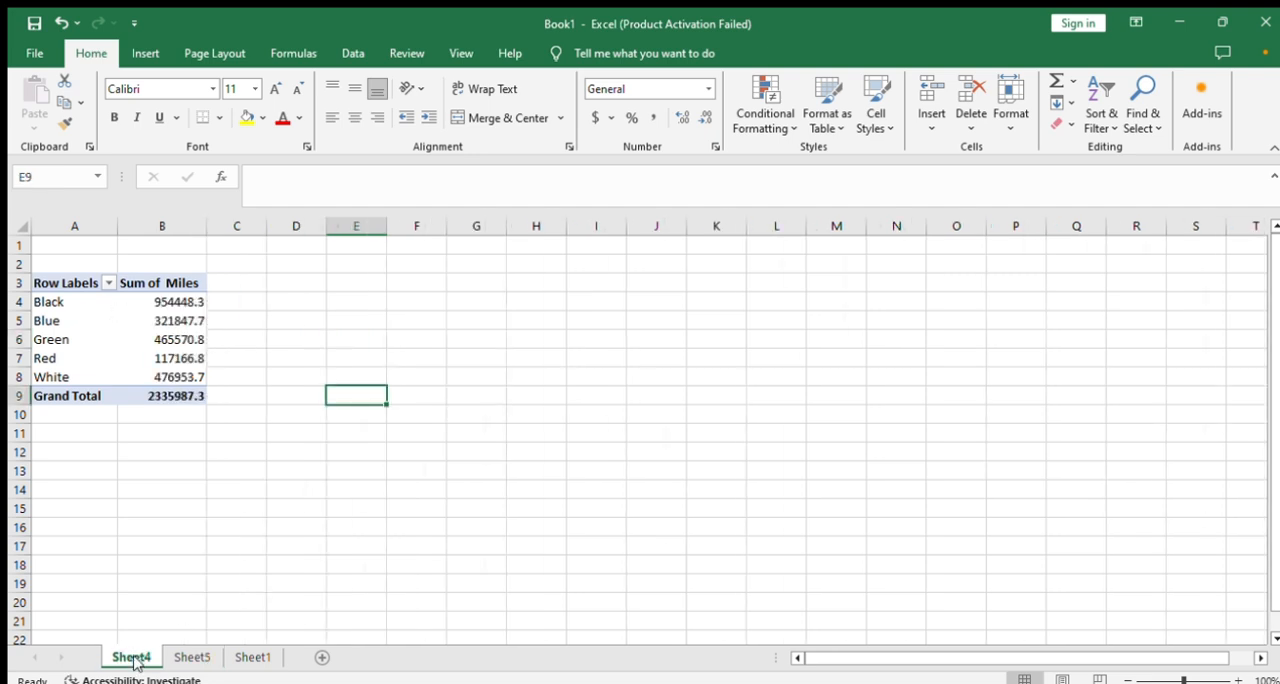
{"action": "left_click", "coordinate": [178, 660]}
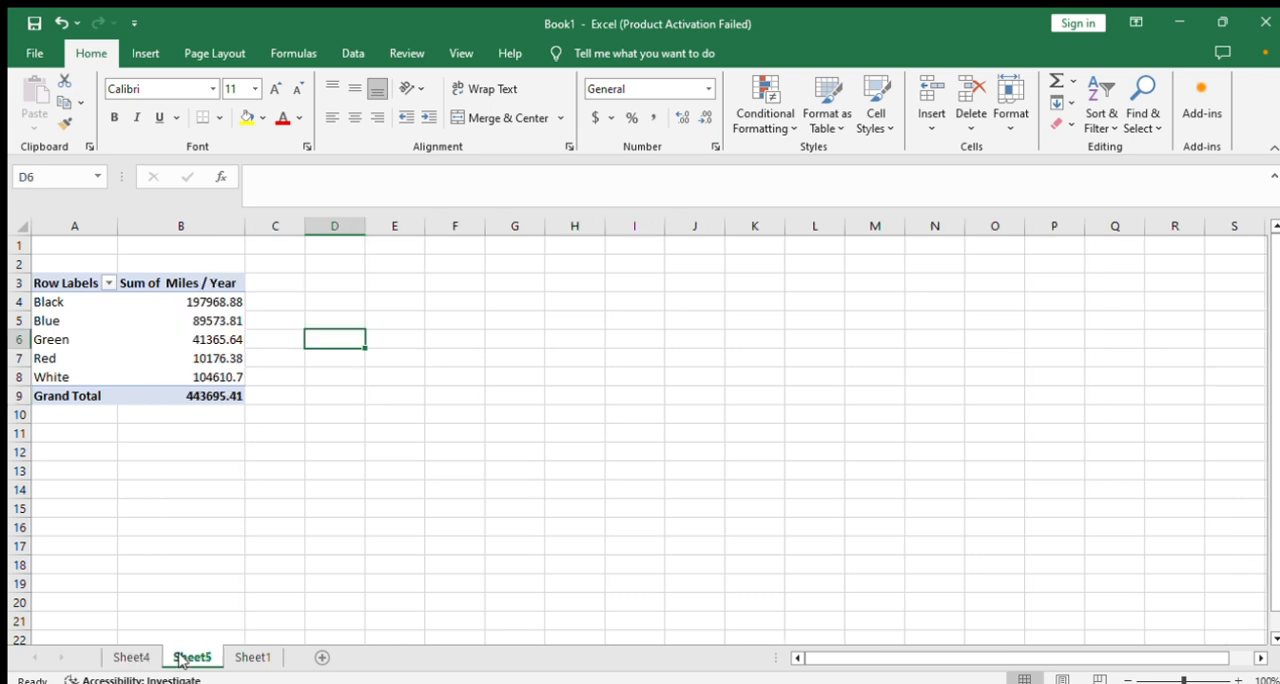
- Insert the recommended PivotTable with Sum of Manufacture Year, Sum of Age and Count of Car ID by Color from Sheet1's data
{"action": "left_click", "coordinate": [251, 658]}
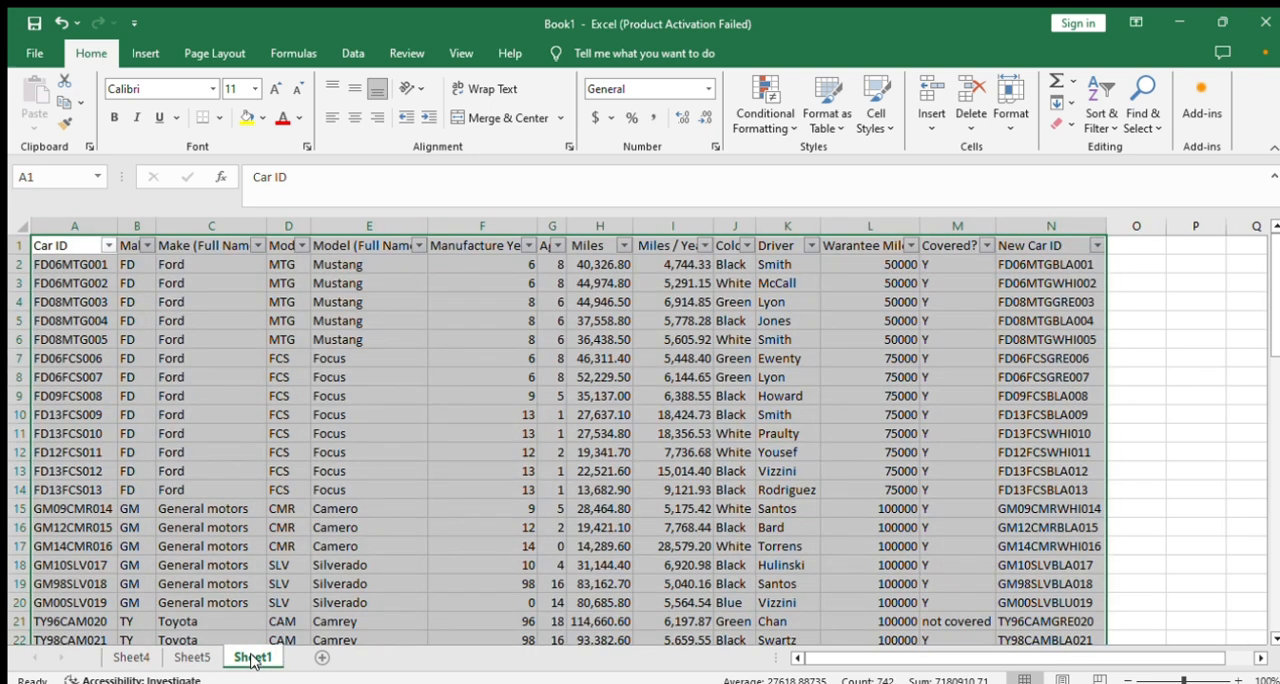
{"action": "left_click", "coordinate": [129, 56]}
{"action": "left_click", "coordinate": [100, 122]}
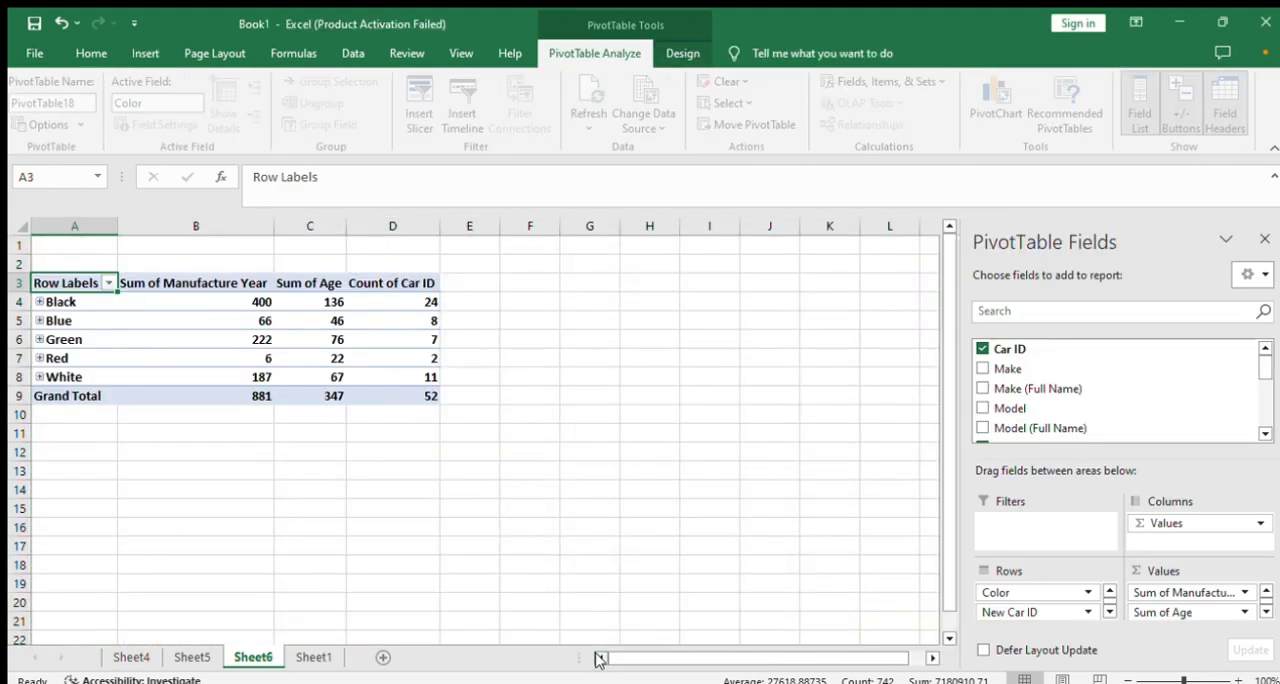
{"action": "left_click", "coordinate": [600, 380]}
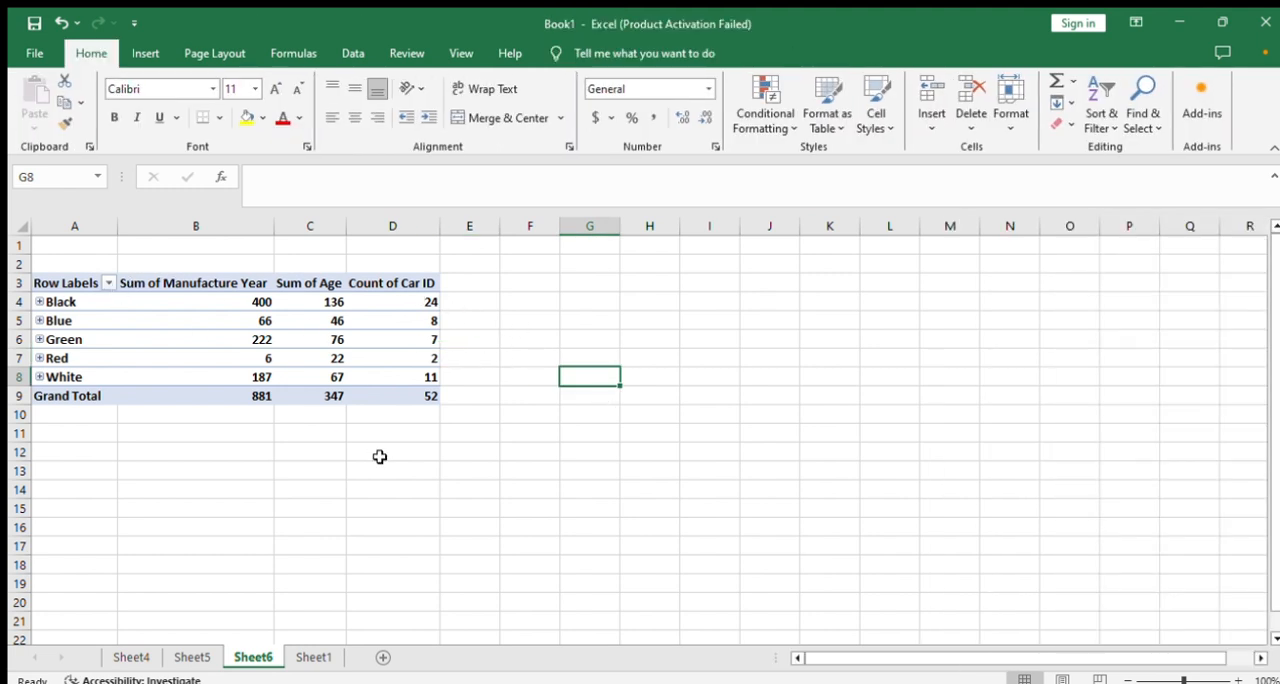
- Show the detail records behind Black's Sum of Manufacture Year and undo the generated detail sheet
{"action": "double_click", "coordinate": [201, 301]}
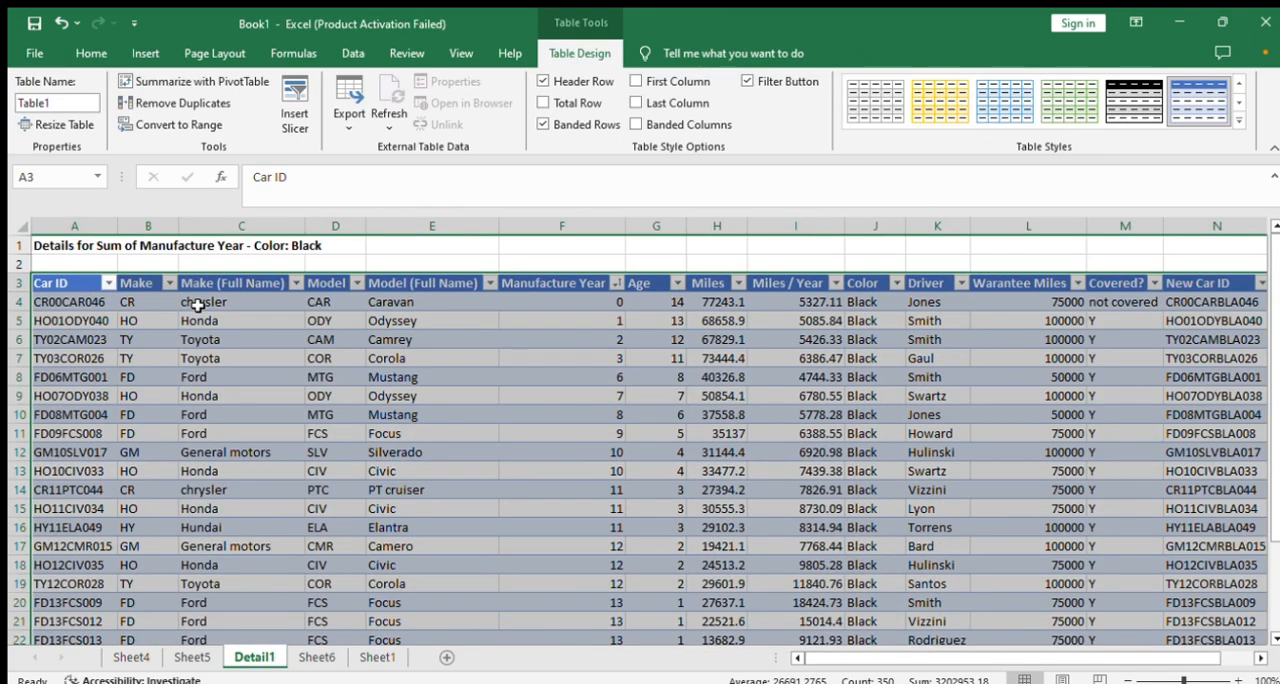
{"action": "key", "text": "ctrl+z"}
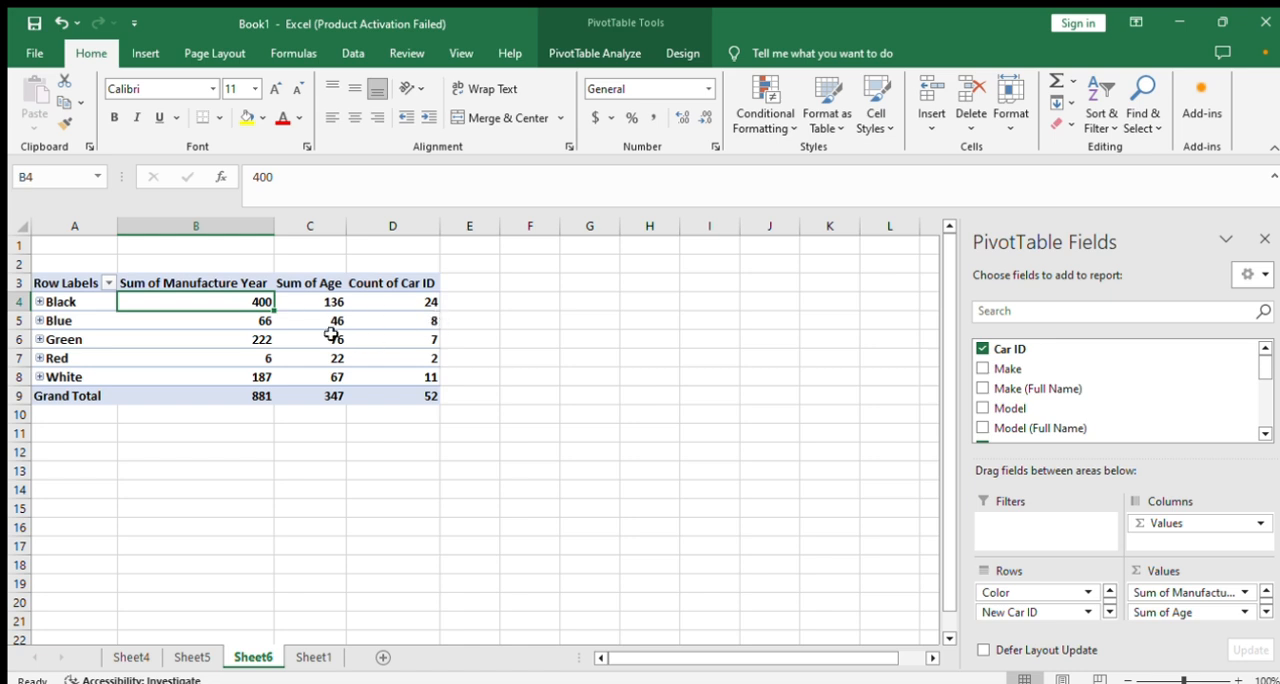
{"action": "left_click", "coordinate": [237, 469]}
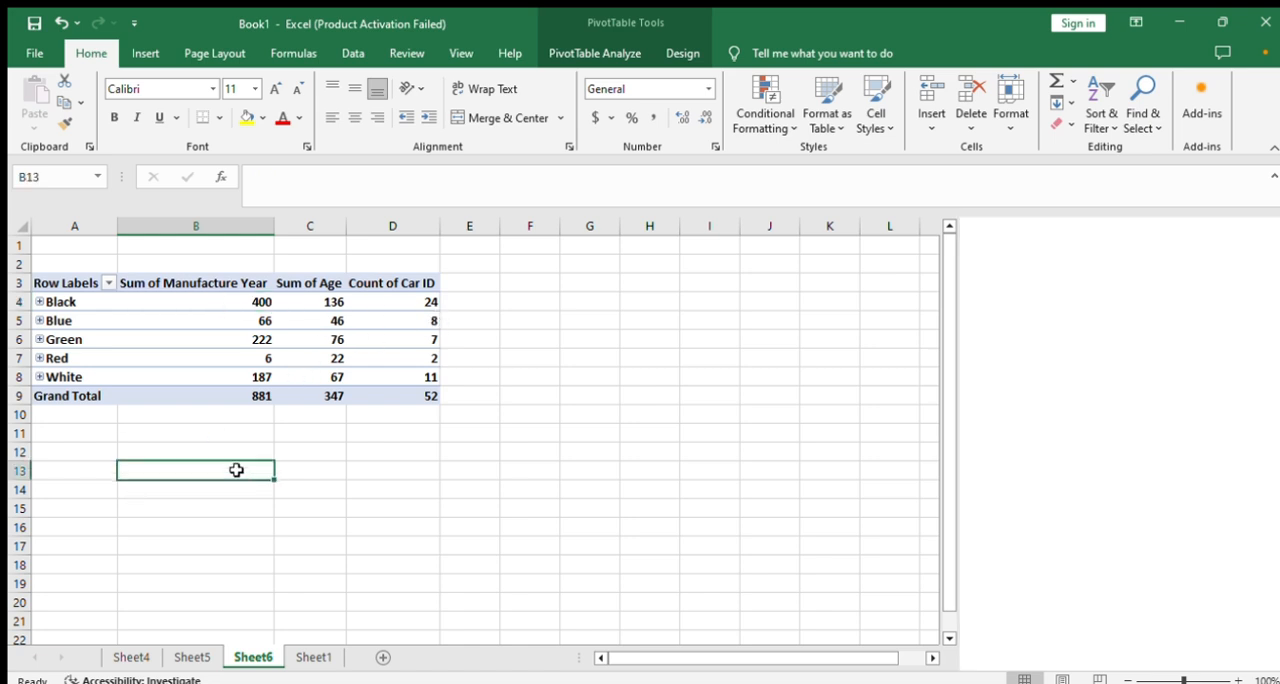
- Examine the fields assigned to Rows and Values in the PivotTable on Sheet6
{"action": "left_click", "coordinate": [231, 302]}
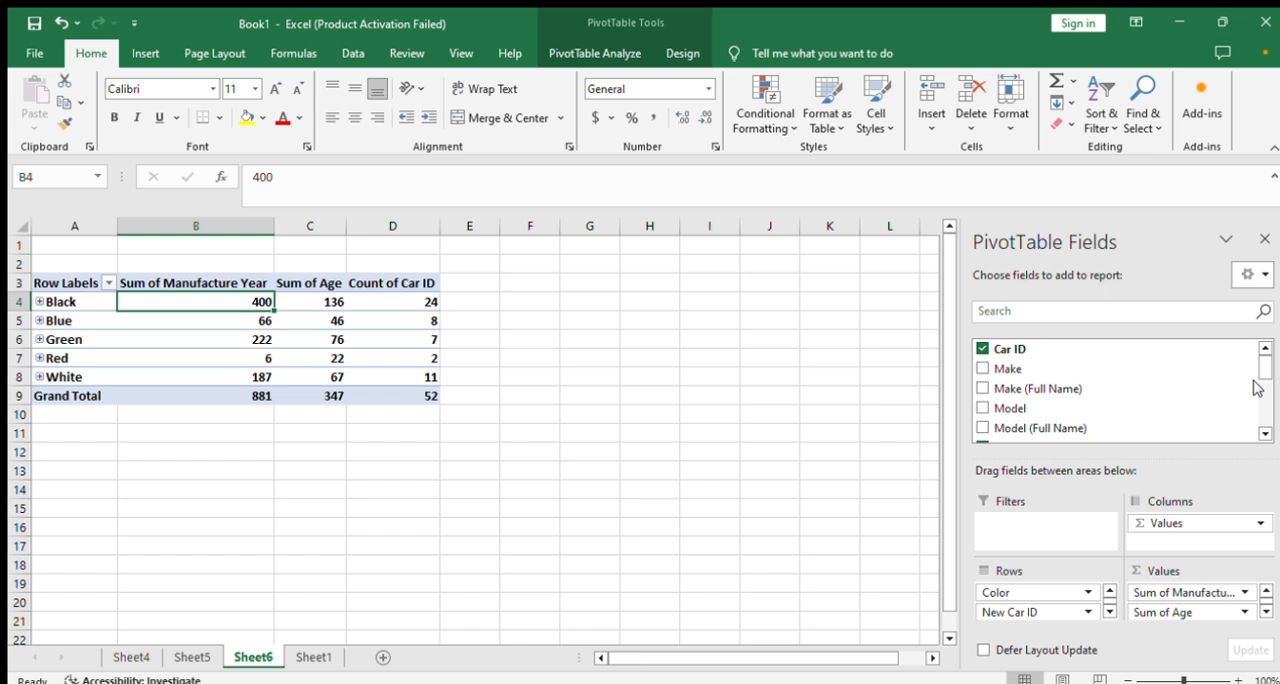
{"action": "left_click_drag", "start_coordinate": [1264, 367], "coordinate": [1268, 323]}
{"action": "left_click", "coordinate": [1108, 611]}
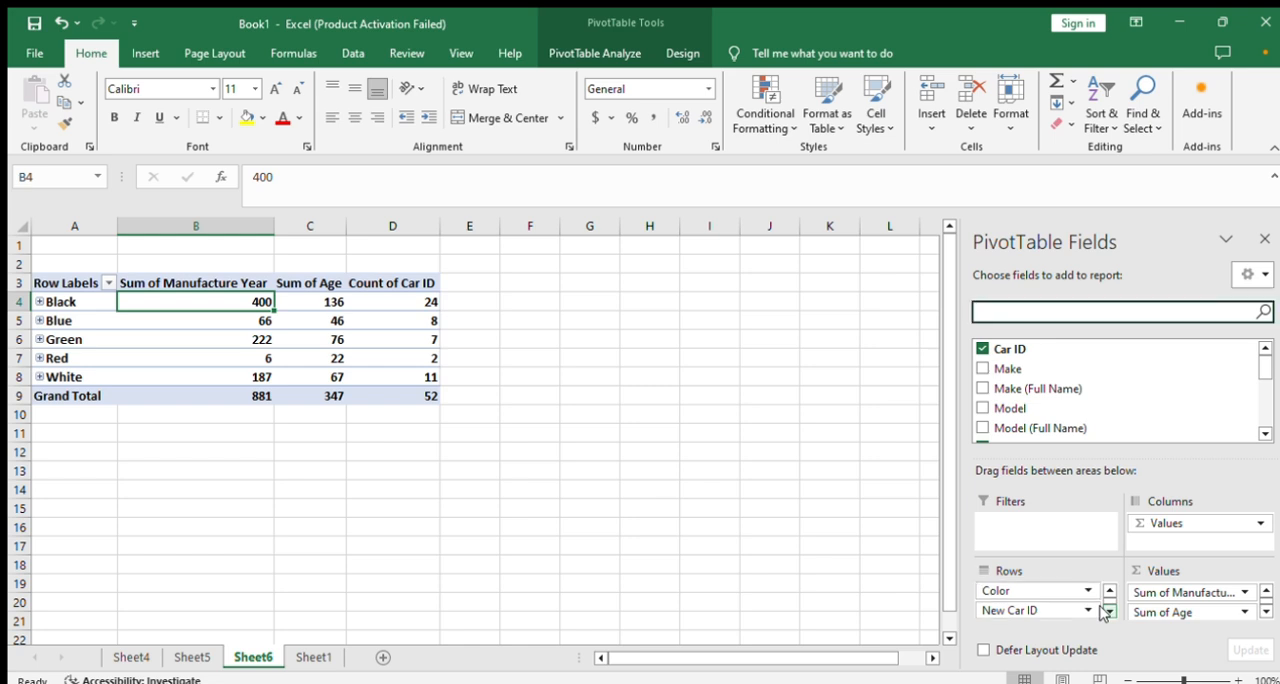
{"action": "left_click", "coordinate": [1244, 613]}
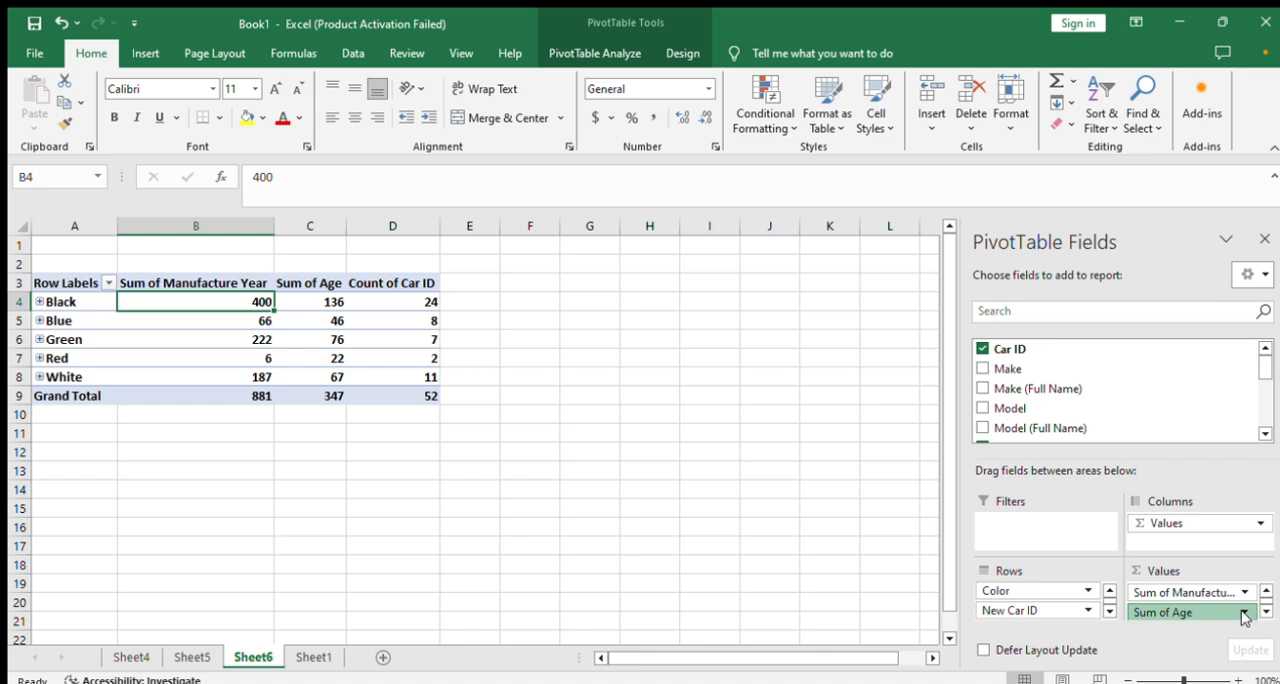
{"action": "left_click", "coordinate": [816, 510]}
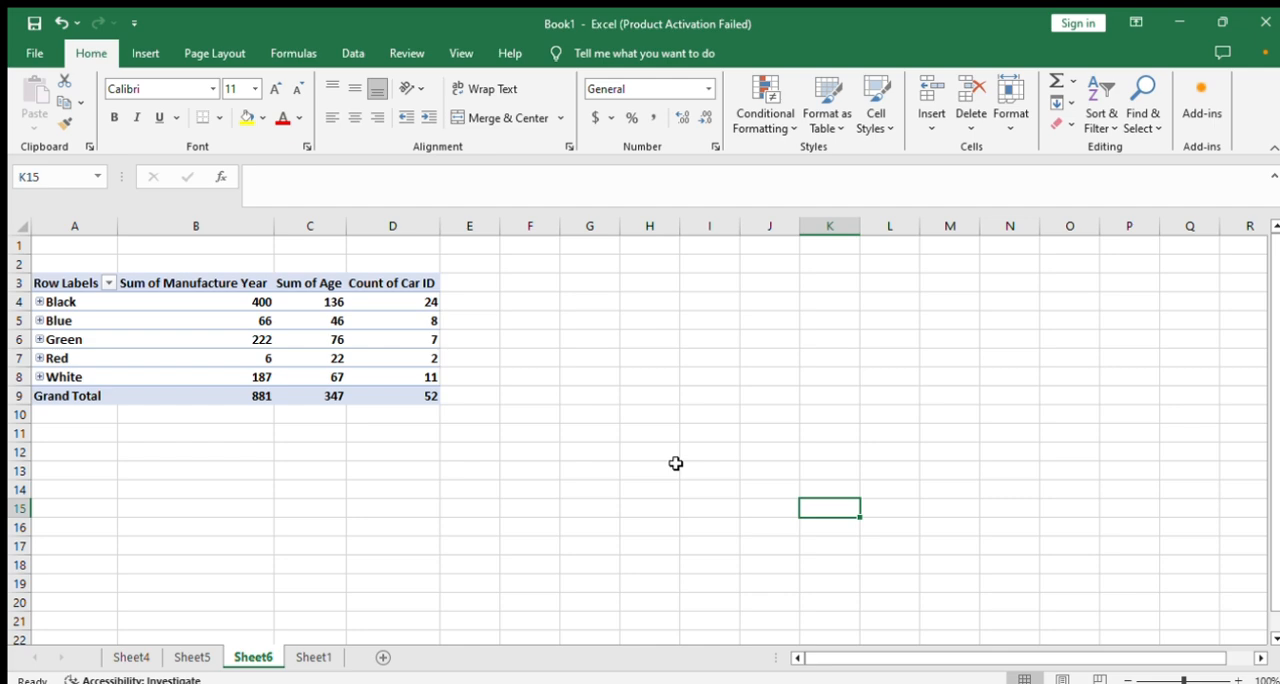
- Insert the recommended PivotTable with Count of Car ID, Sum of Miles and Sum of Miles / Year by Make, and review its value fields
{"action": "left_click", "coordinate": [312, 657]}
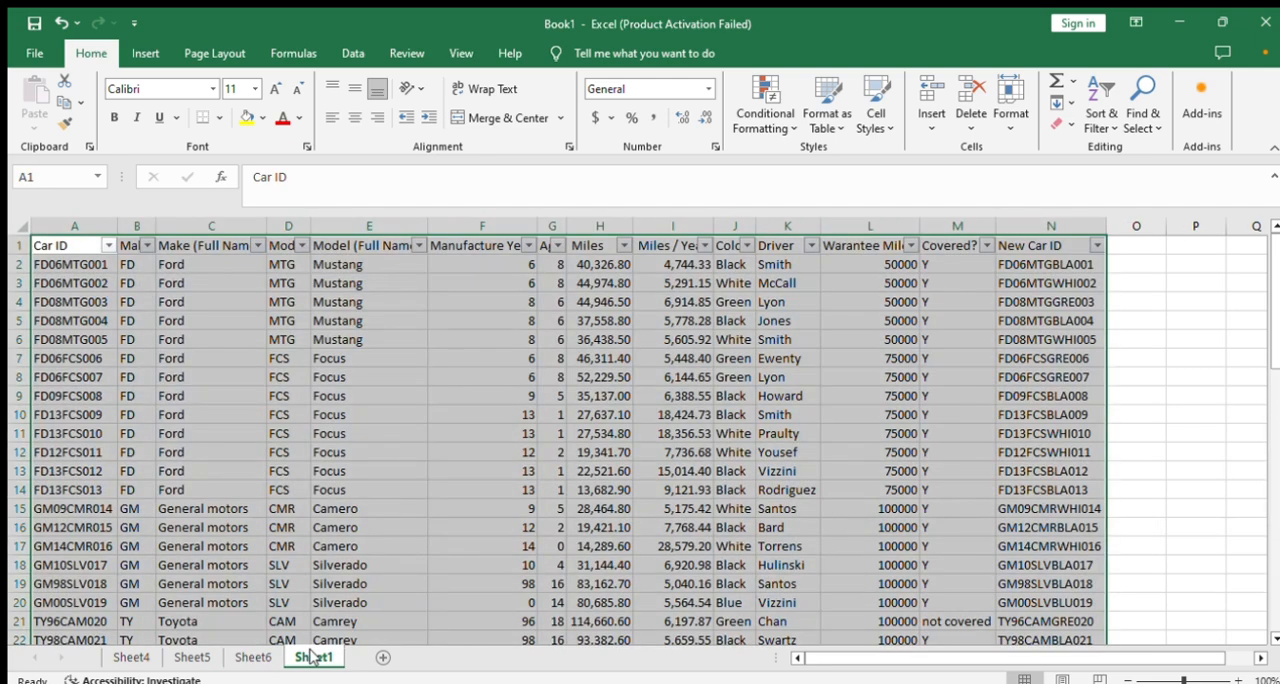
{"action": "left_click", "coordinate": [145, 55]}
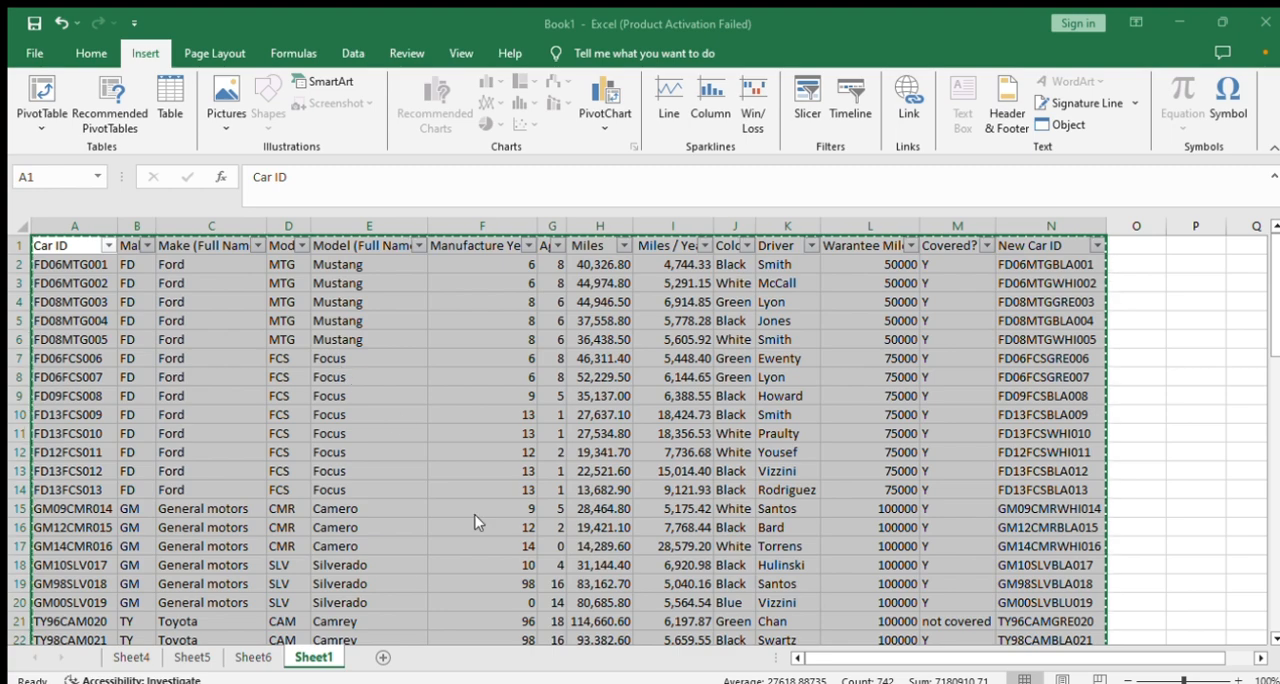
{"action": "left_click", "coordinate": [606, 661]}
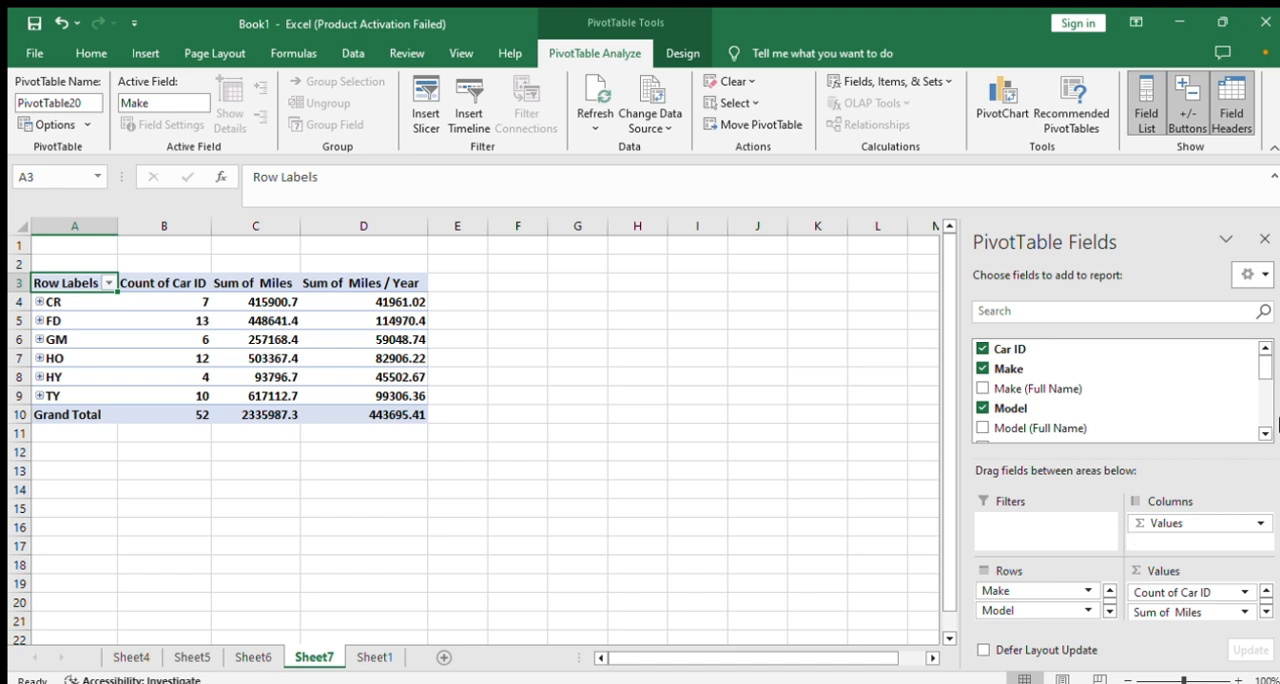
{"action": "mouse_move", "coordinate": [1264, 363]}
{"action": "left_mouse_down"}
{"action": "mouse_move", "coordinate": [1264, 418]}
{"action": "mouse_move", "coordinate": [1265, 360]}
{"action": "left_mouse_up"}
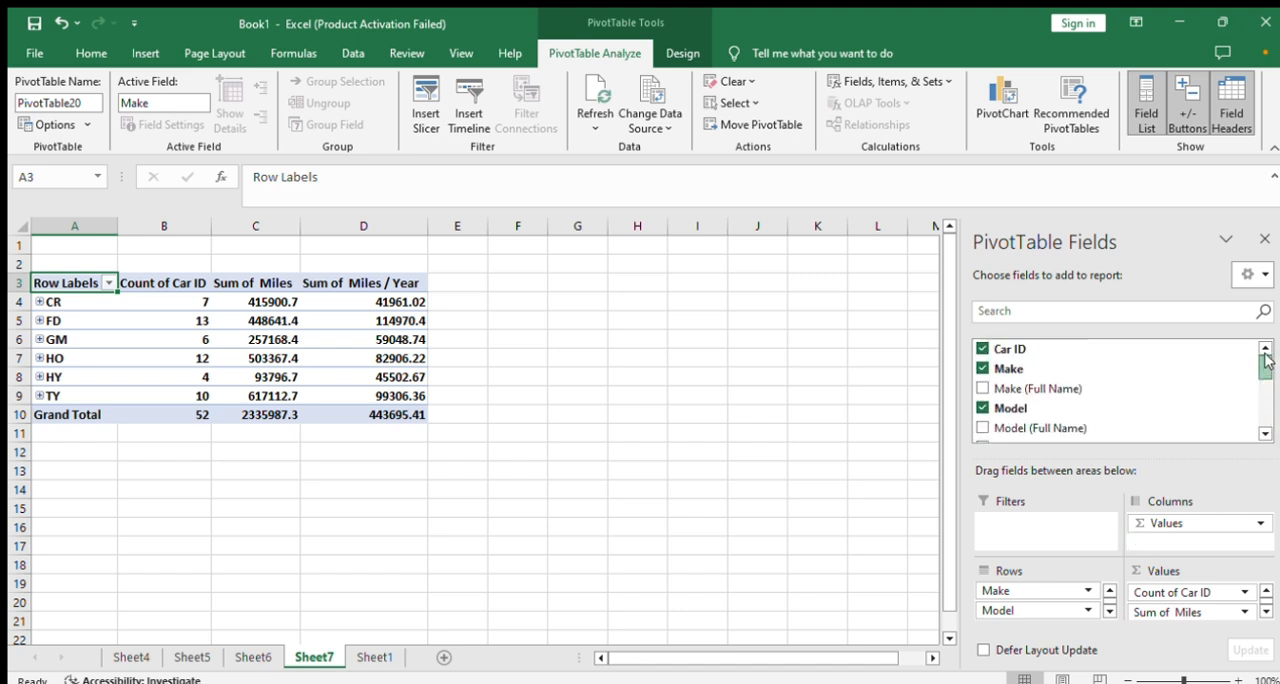
{"action": "left_click", "coordinate": [1266, 610]}
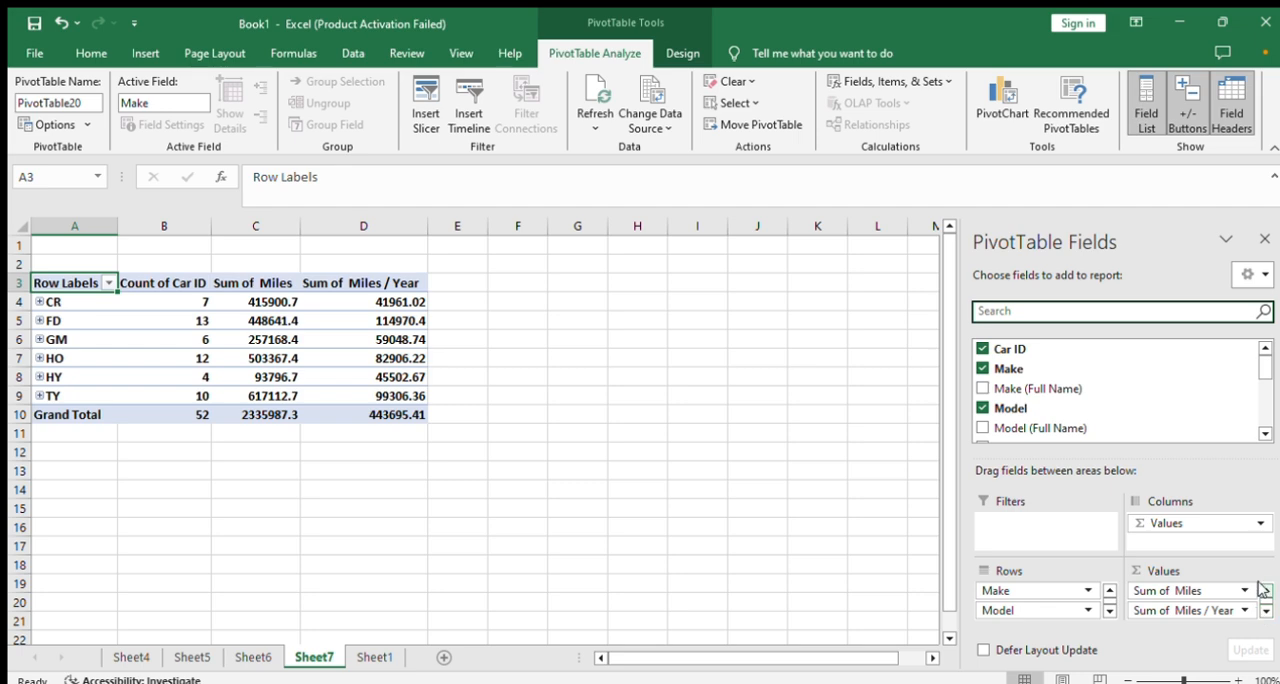
- Insert the recommended PivotTable with Sum of Miles by Make (Full Name) and Covered? from Sheet1's data, and check its field layout
{"action": "left_click", "coordinate": [1265, 590]}
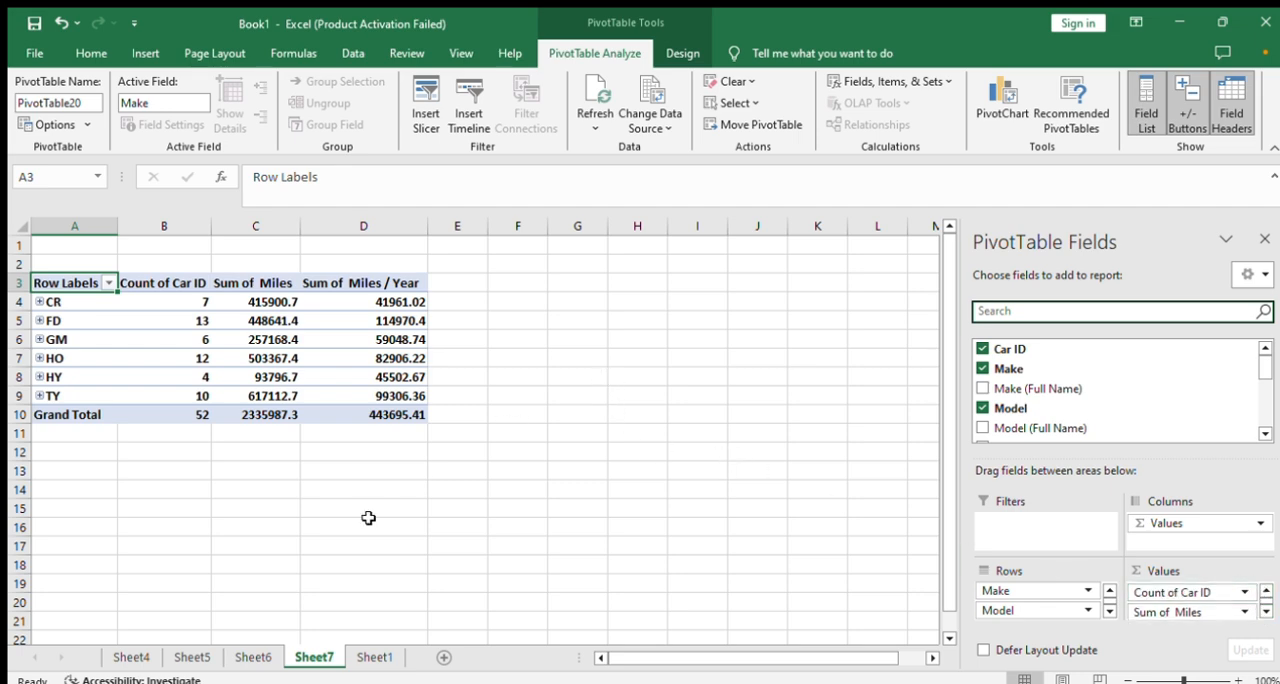
{"action": "left_click", "coordinate": [373, 657]}
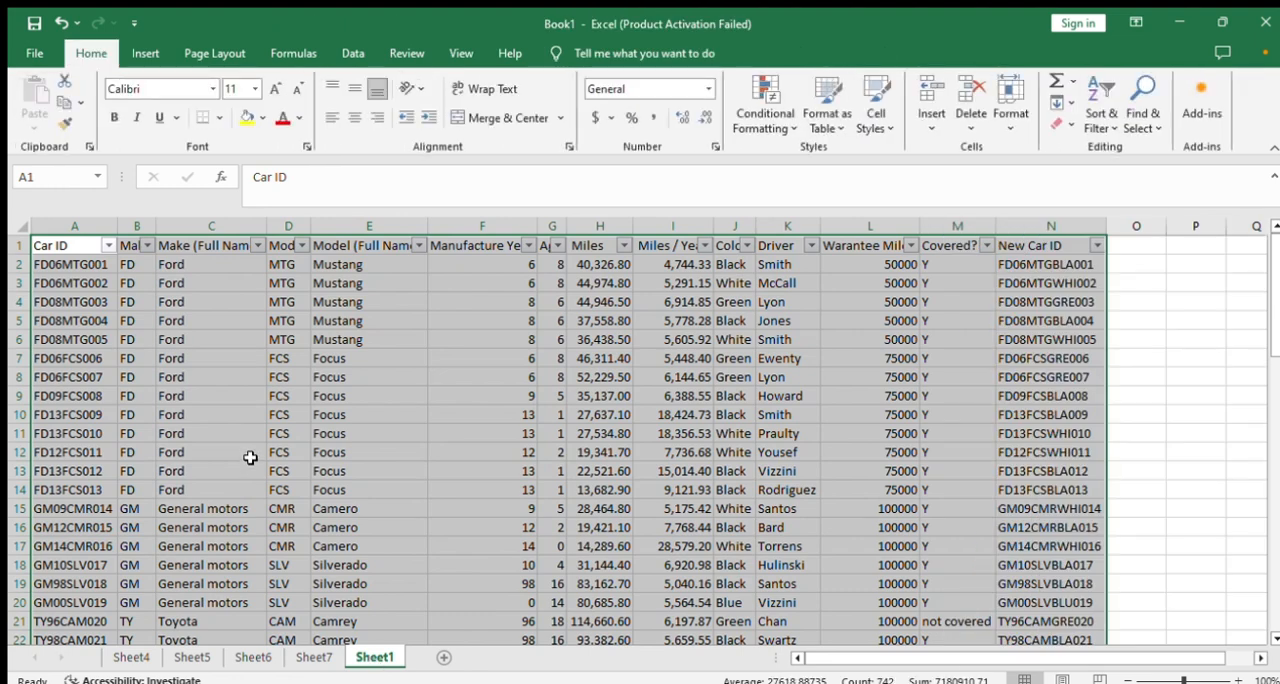
{"action": "left_click", "coordinate": [140, 53]}
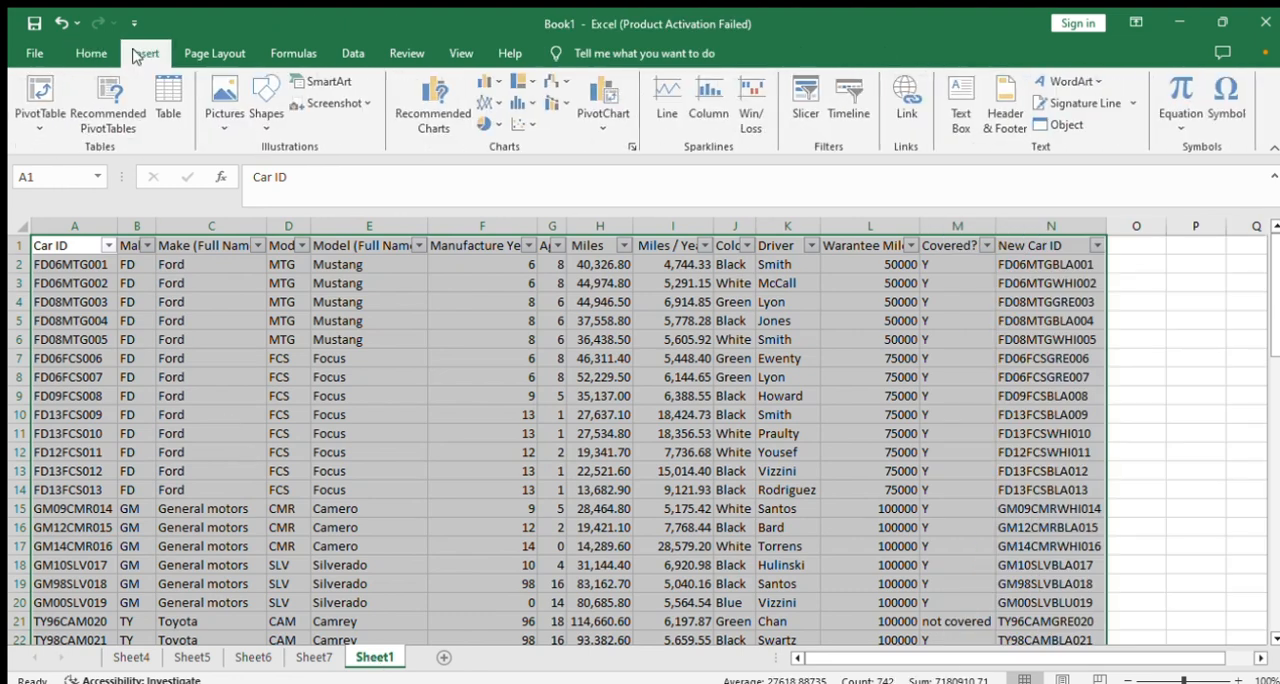
{"action": "left_click", "coordinate": [112, 134]}
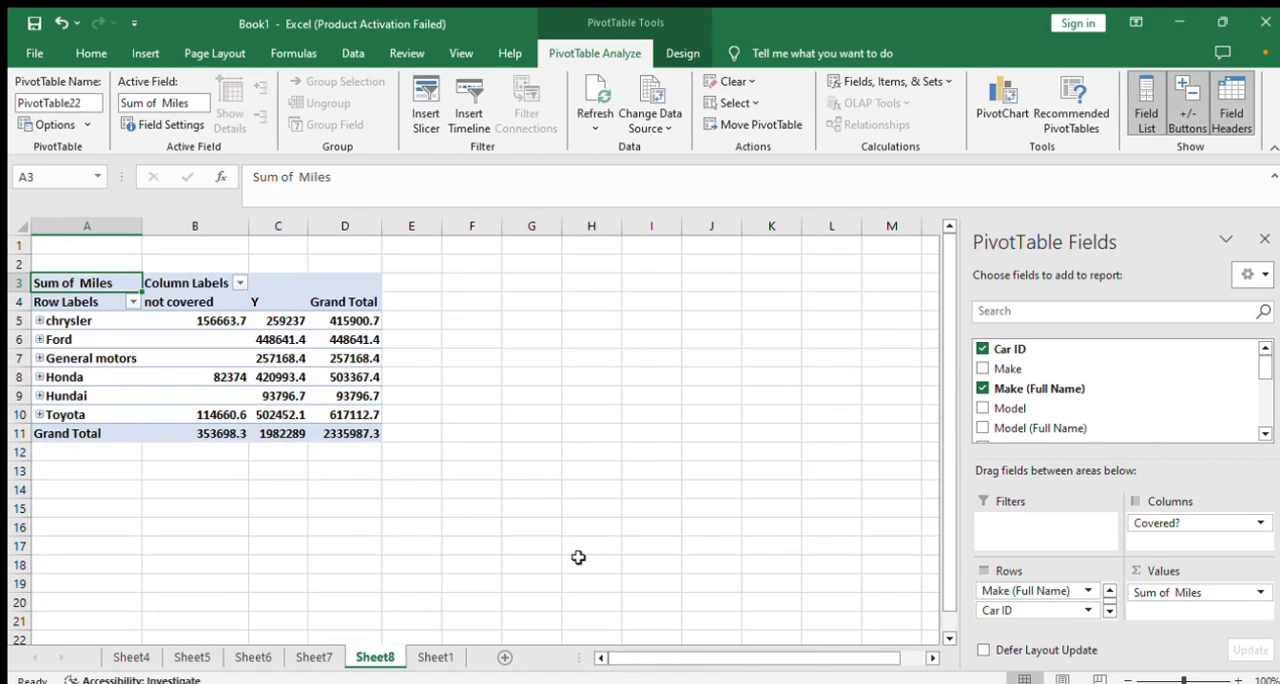
{"action": "left_click", "coordinate": [598, 480]}
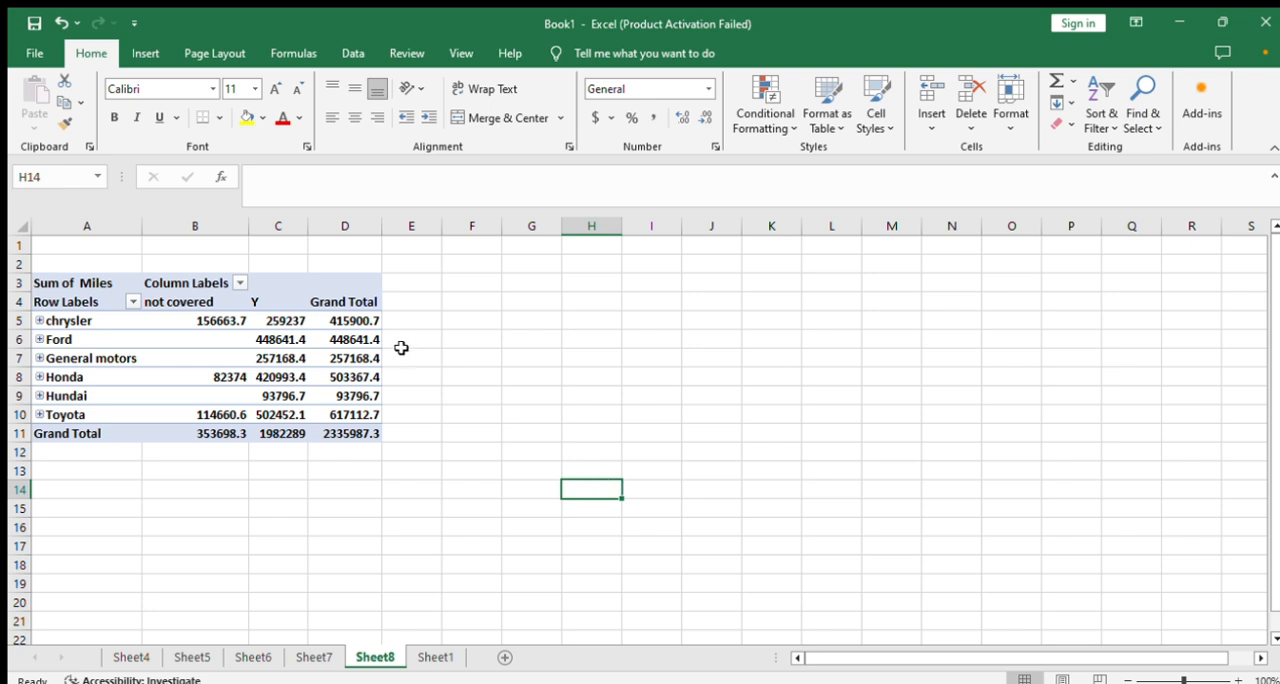
{"action": "left_click", "coordinate": [206, 321]}
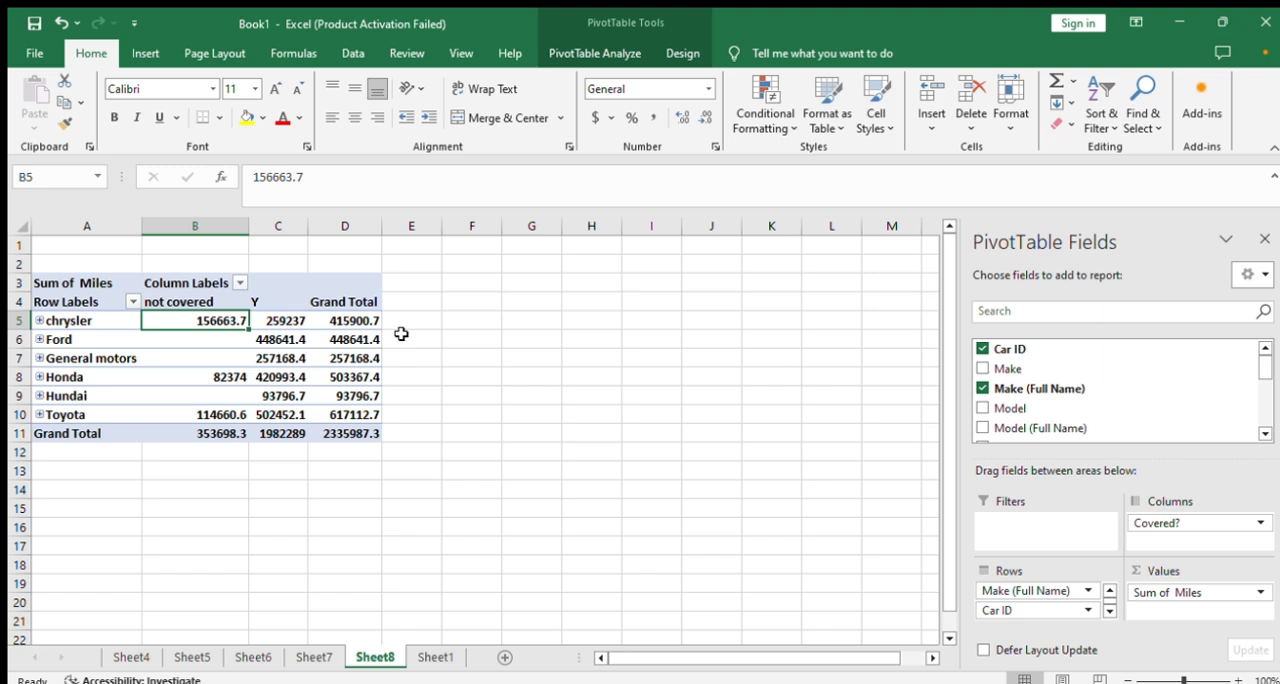
{"action": "left_click", "coordinate": [436, 423]}
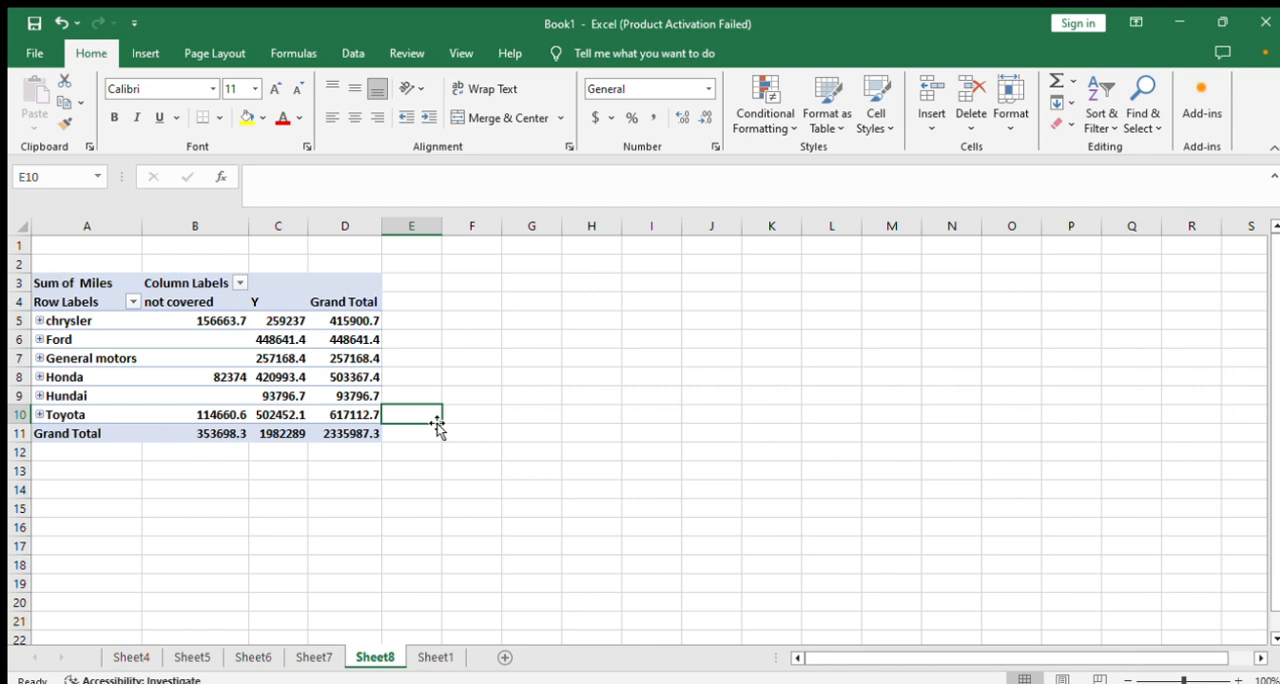
- Insert the recommended PivotTable with Sum of Age by Make (Full Name) and Covered? from Sheet1's data, and check its field layout
{"action": "left_click", "coordinate": [434, 656]}
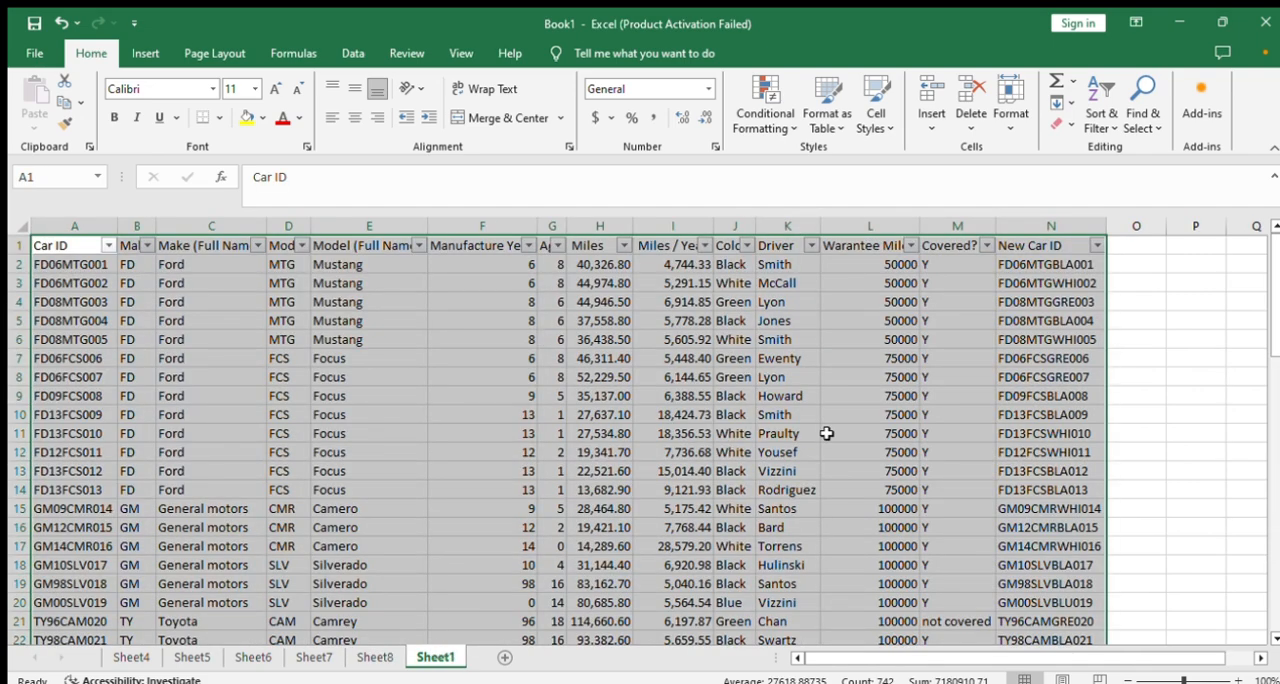
{"action": "left_click", "coordinate": [364, 656]}
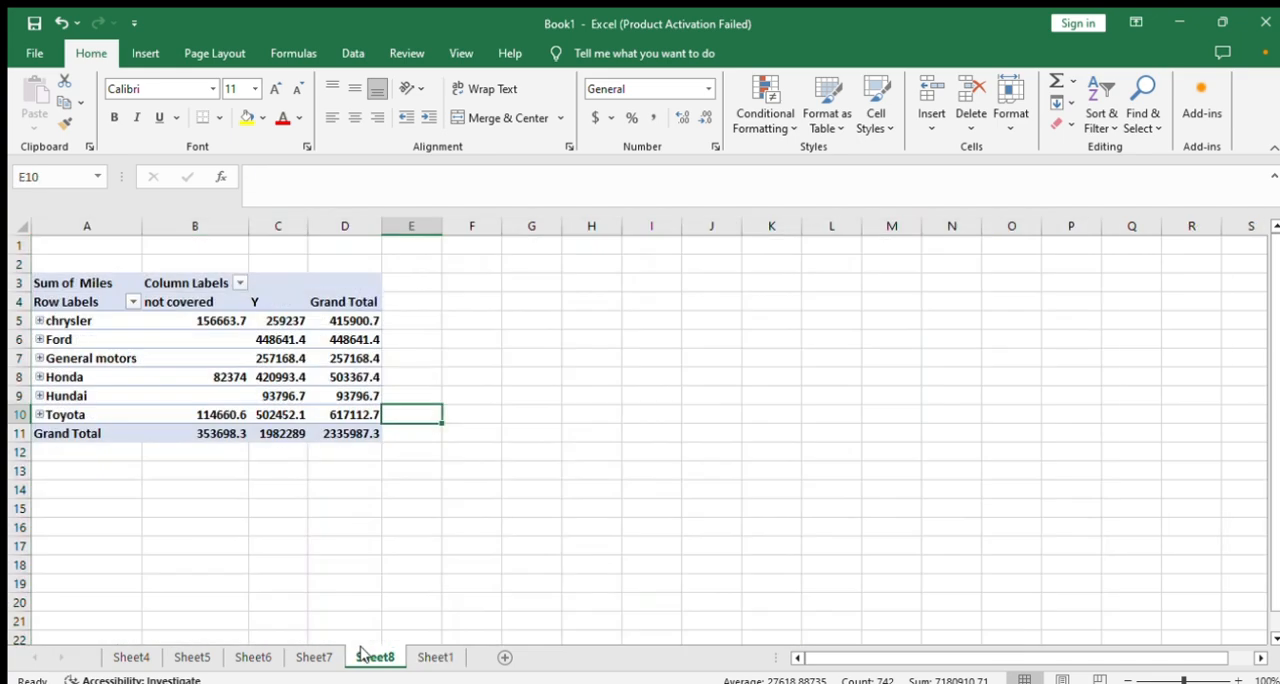
{"action": "left_click", "coordinate": [434, 656]}
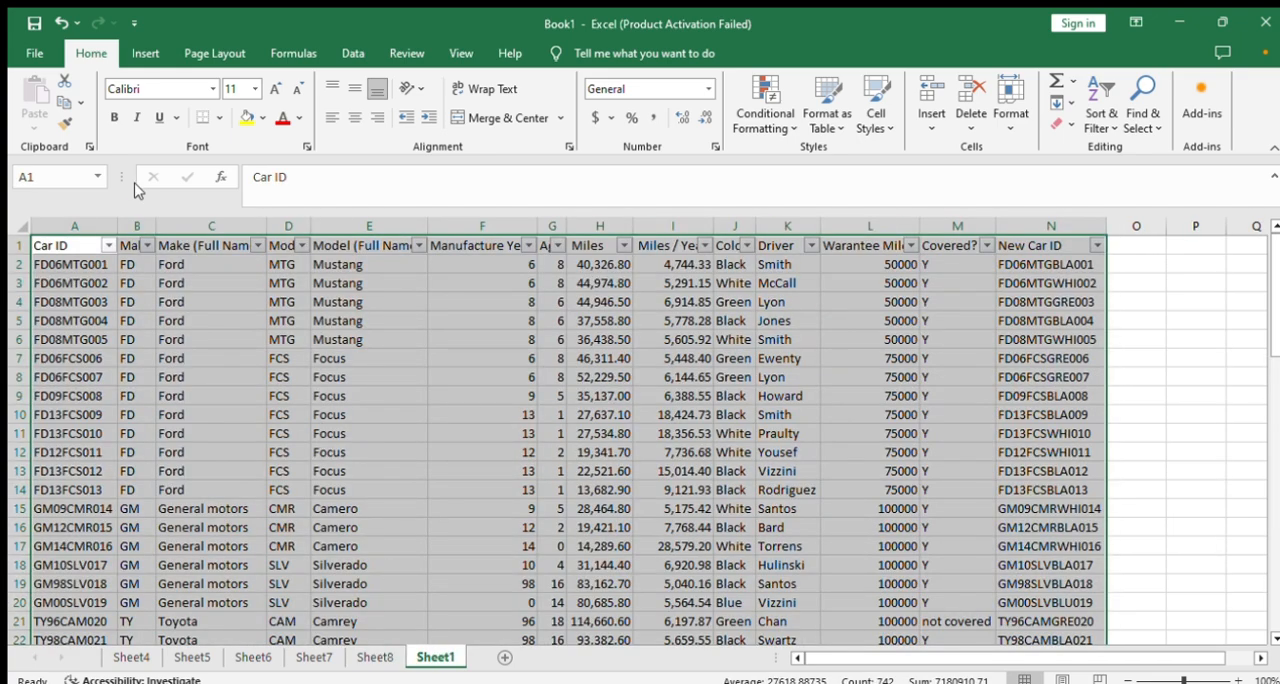
{"action": "left_click", "coordinate": [143, 53]}
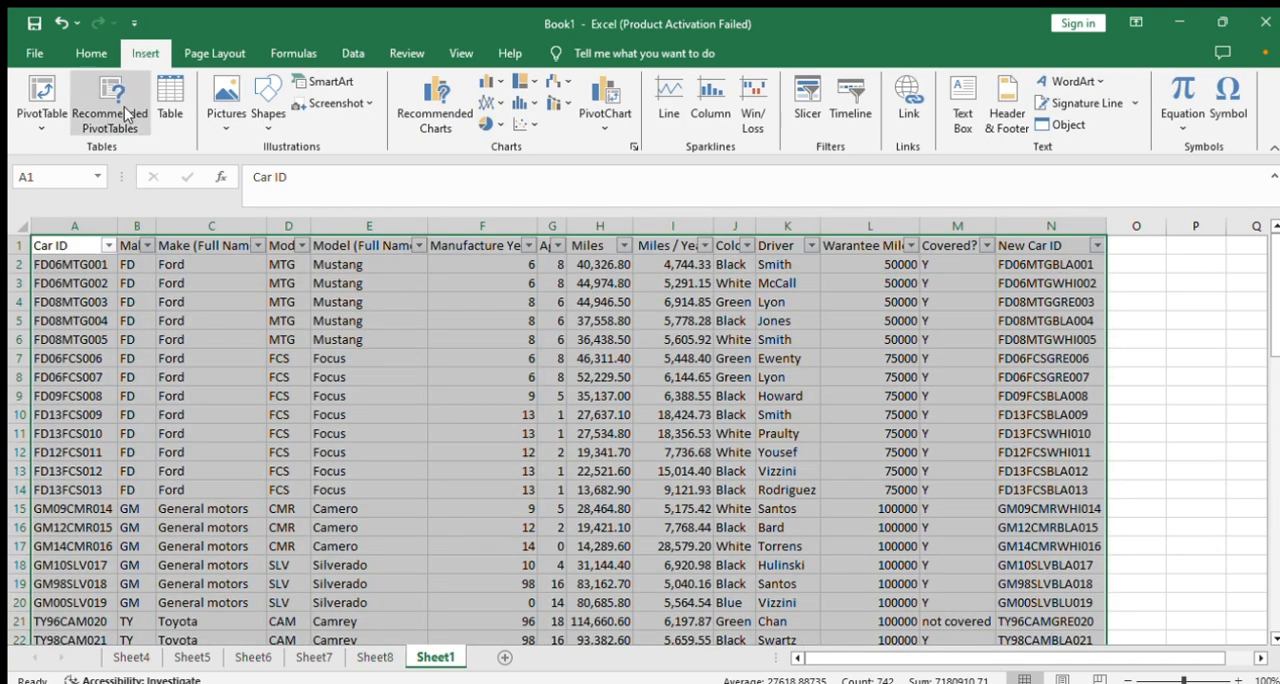
{"action": "key", "text": "ctrl+c"}
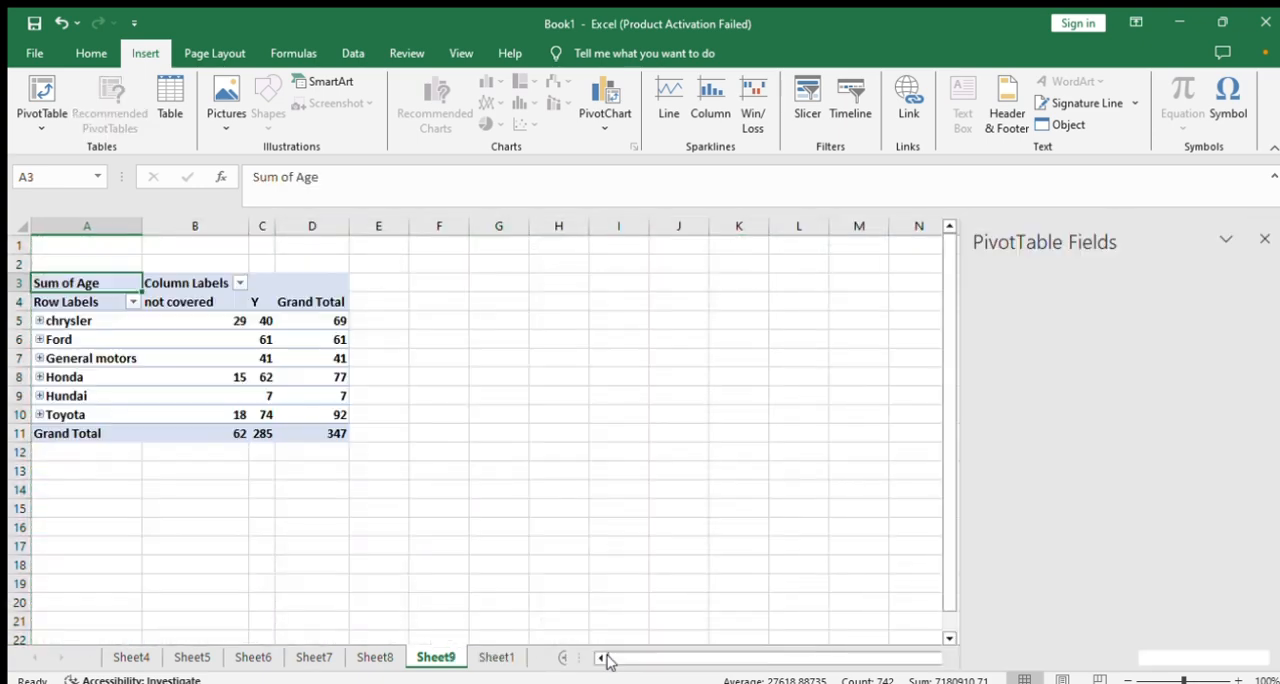
{"action": "left_click", "coordinate": [581, 409]}
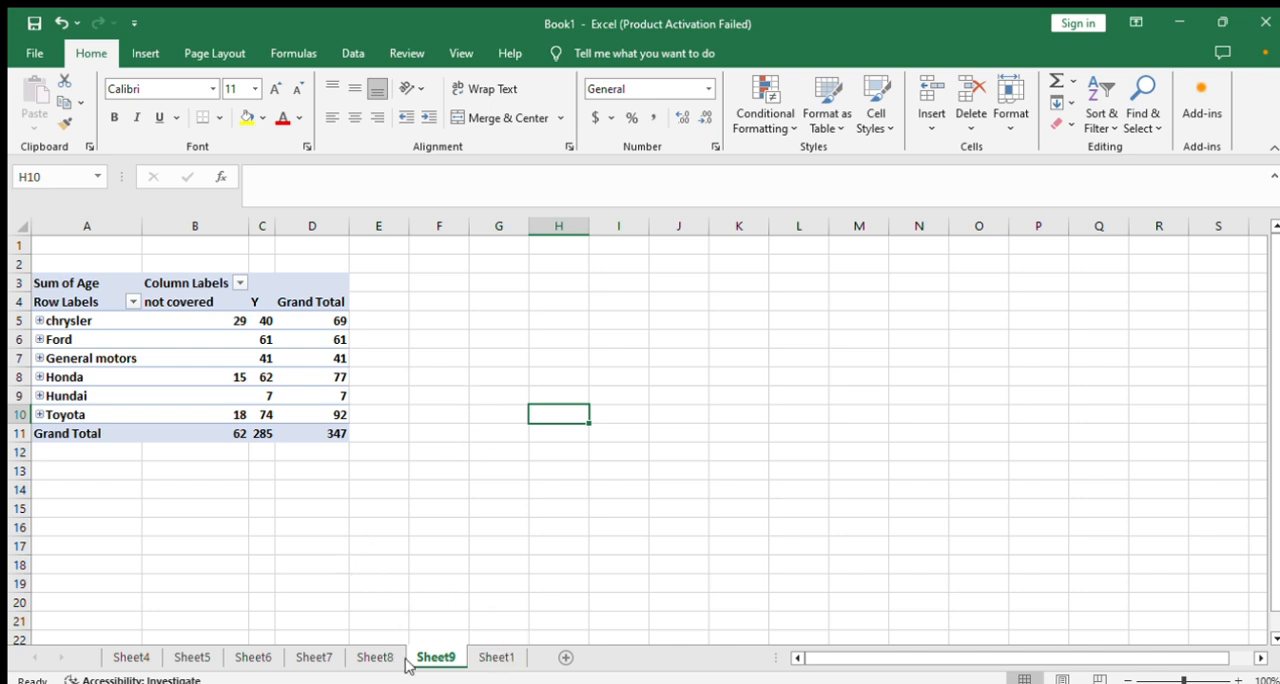
{"action": "left_click", "coordinate": [316, 321]}
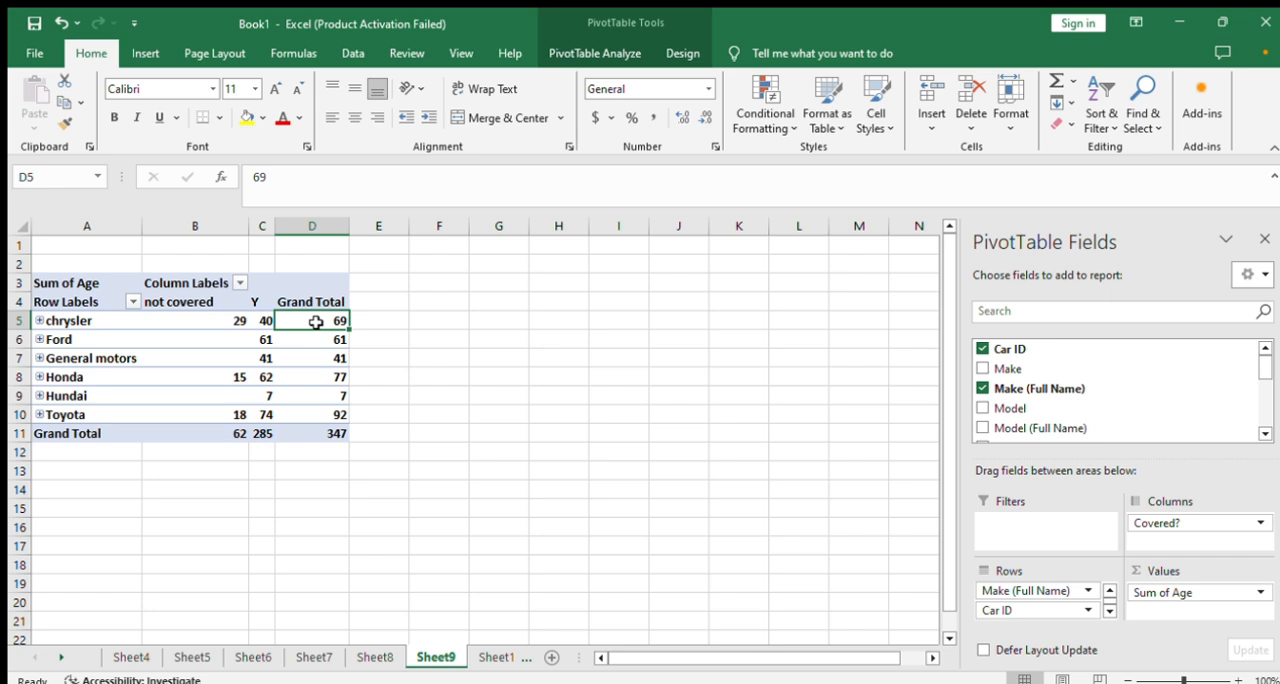
- Review the PivotTables on Sheet8 back through Sheet4 and return to the source data on Sheet1
{"action": "left_click", "coordinate": [376, 657]}
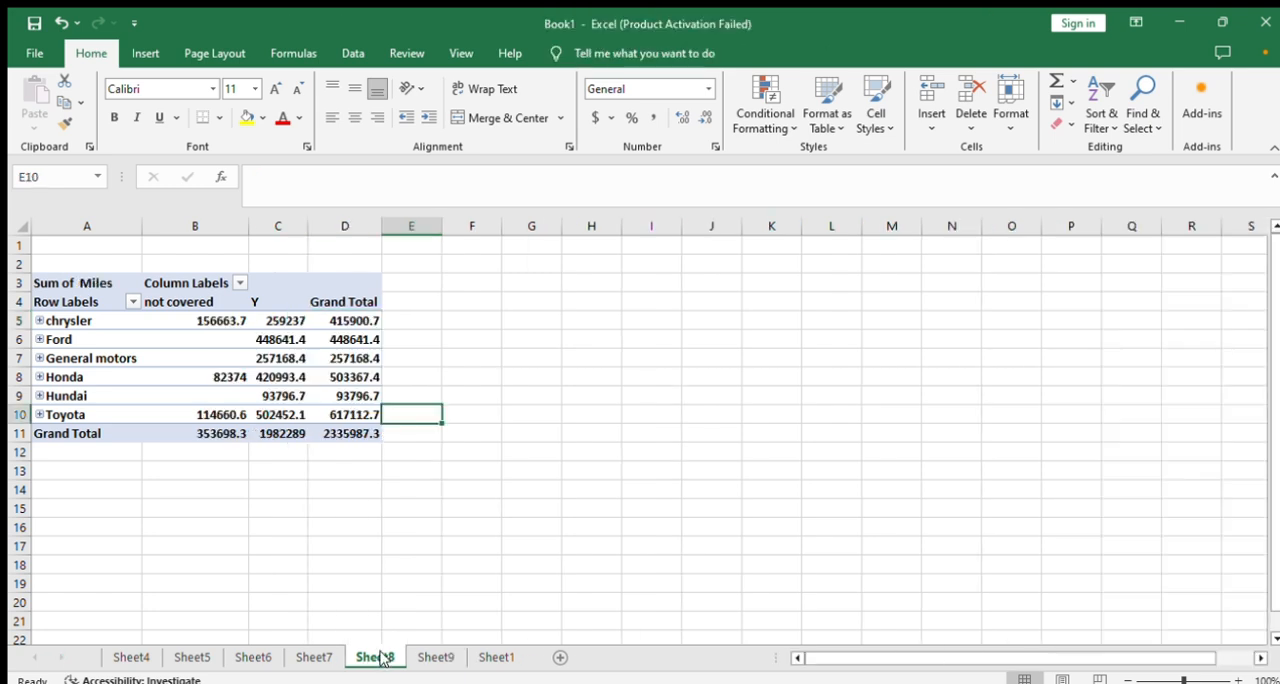
{"action": "left_click", "coordinate": [310, 657]}
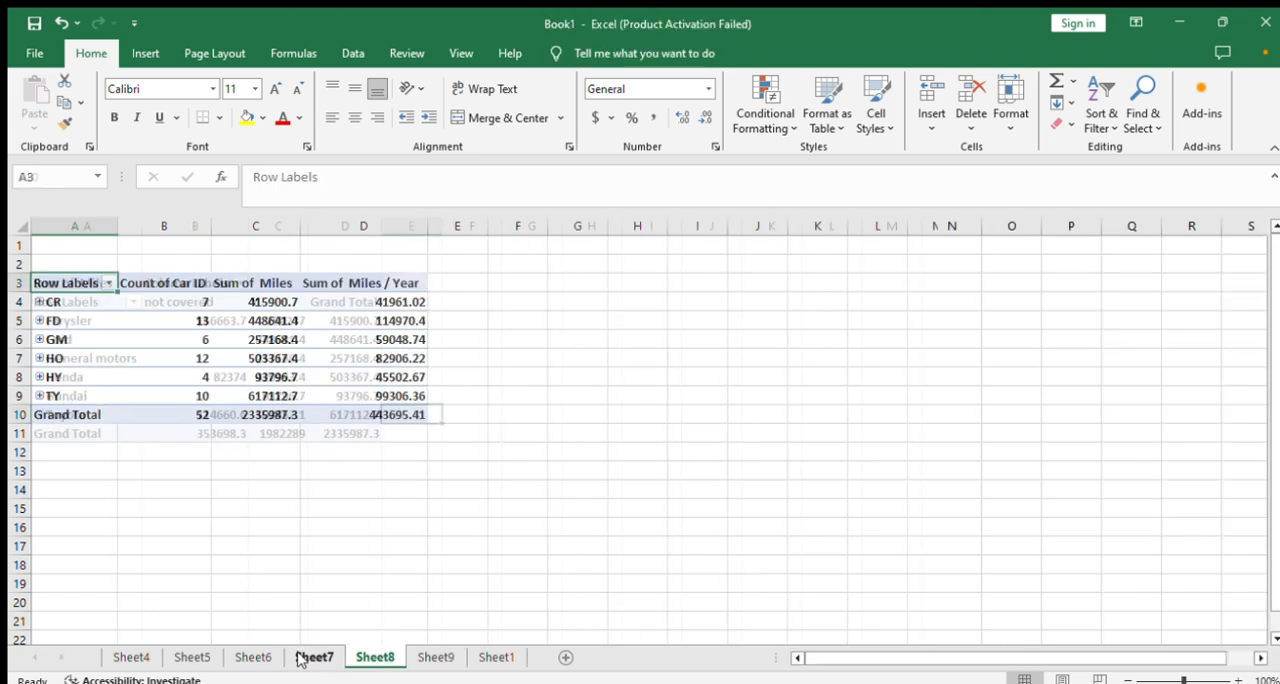
{"action": "left_click", "coordinate": [238, 656]}
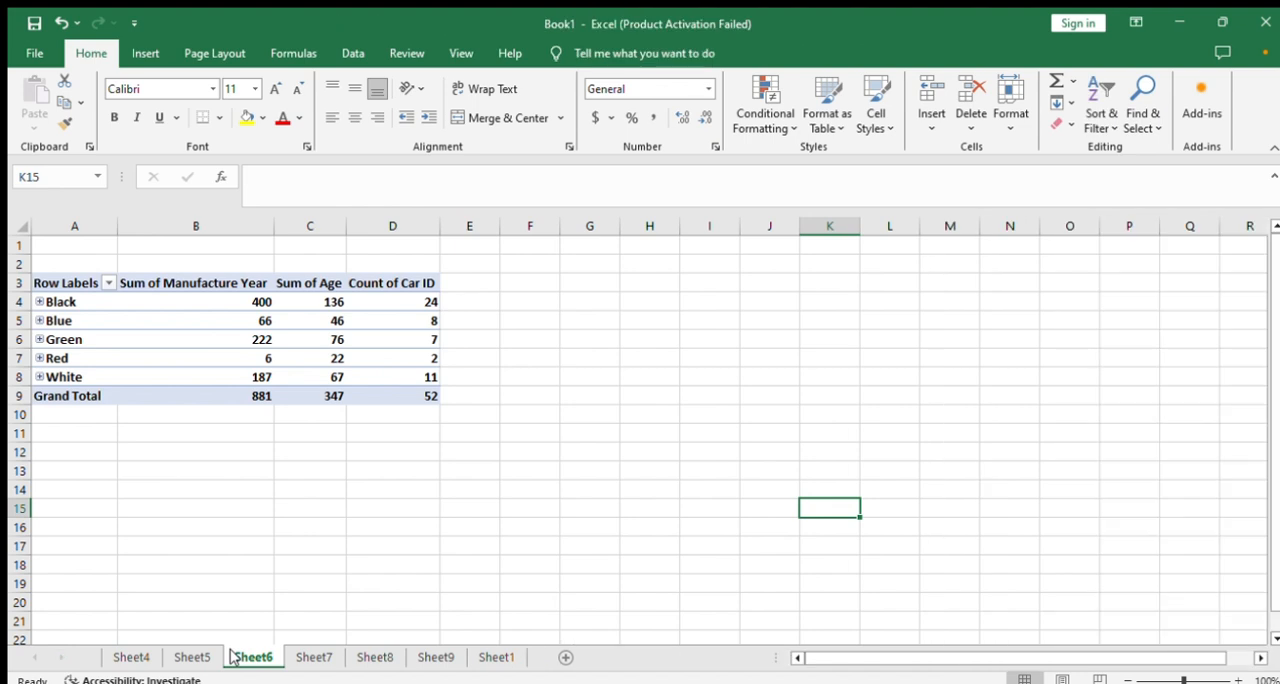
{"action": "left_click", "coordinate": [190, 660]}
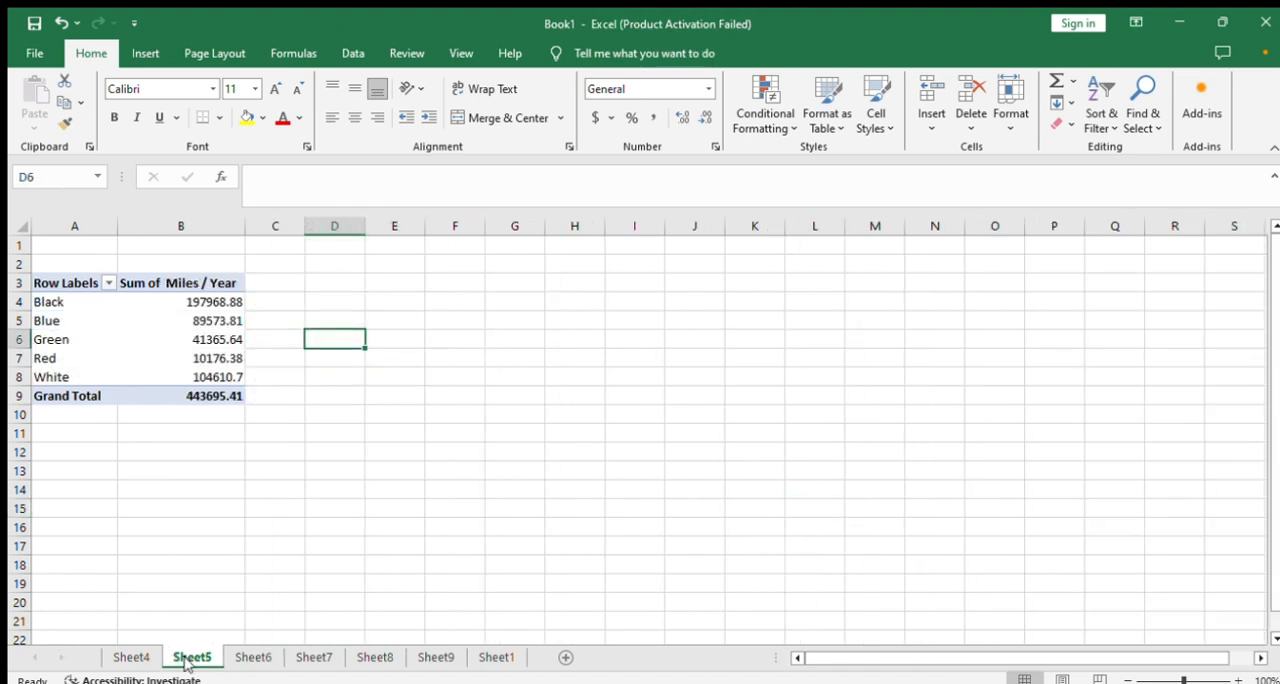
{"action": "left_click", "coordinate": [133, 658]}
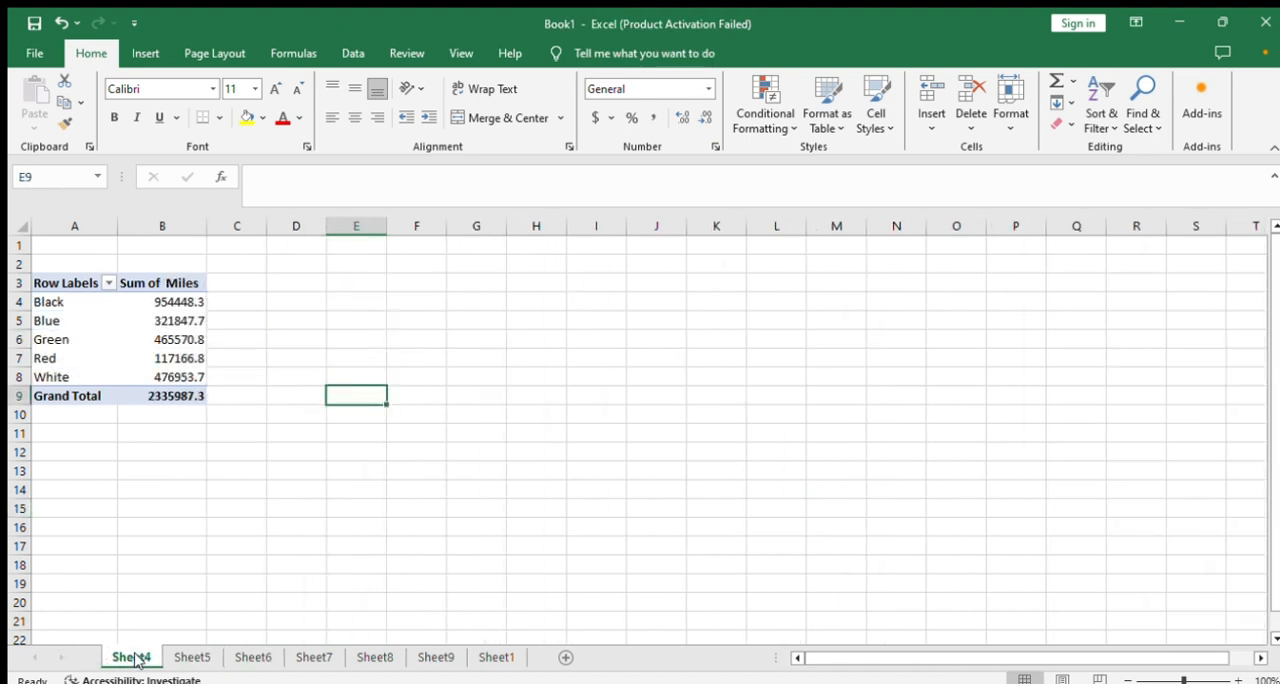
{"action": "left_click", "coordinate": [491, 658]}
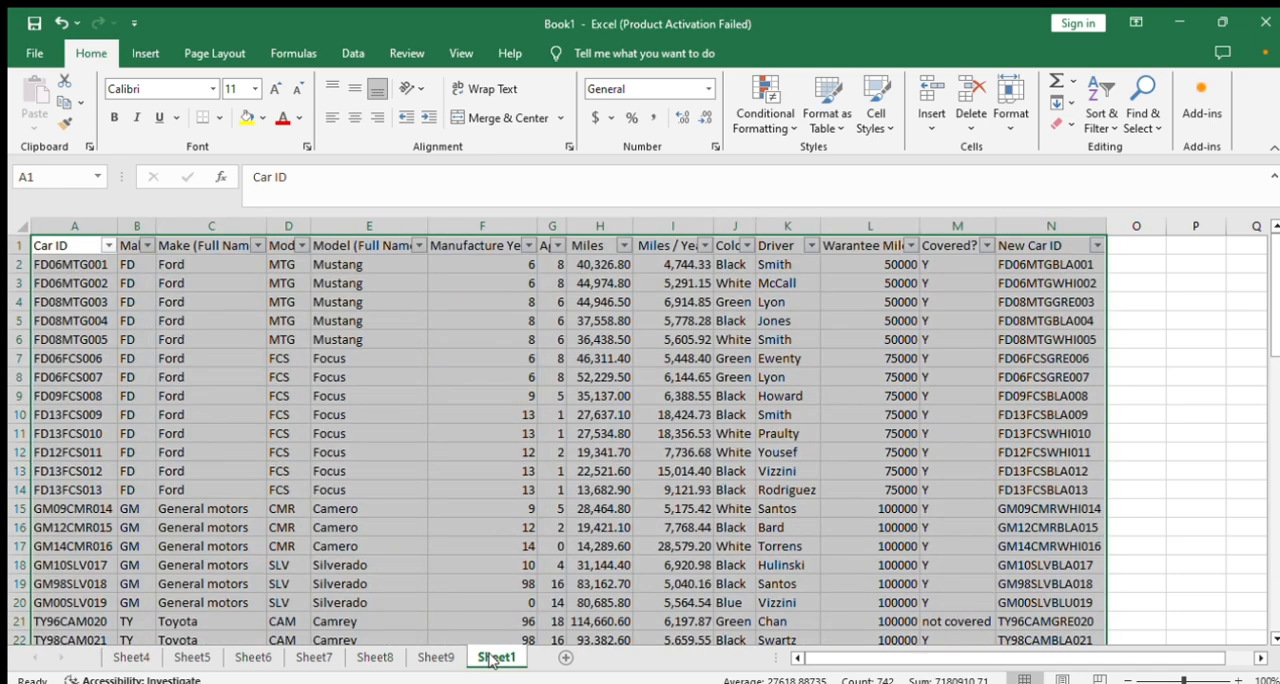